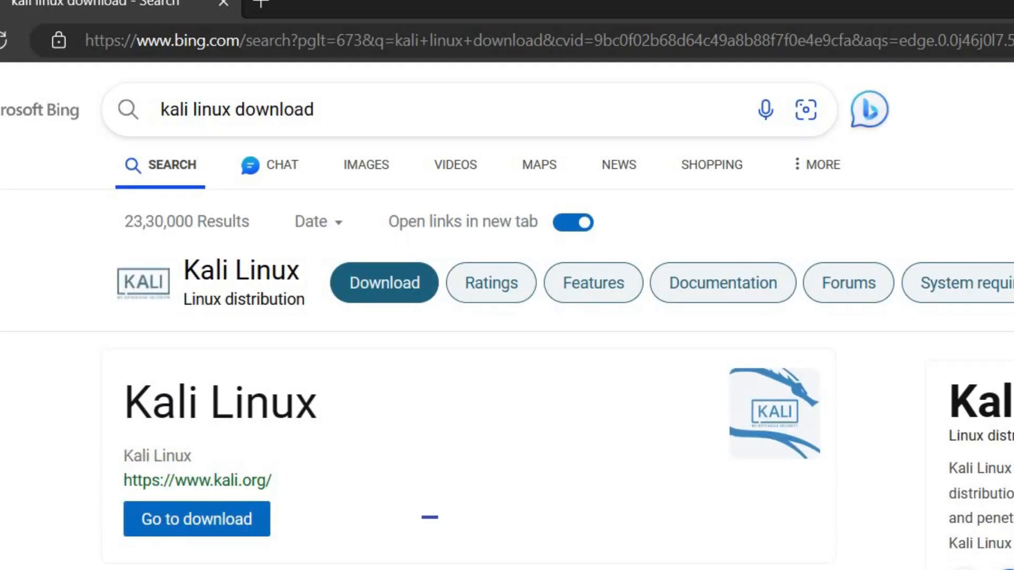
- Scroll the Bing results for 'kali linux download' down to the 'Get Kali | Kali Linux' link
scroll(506, 317, down, 4)
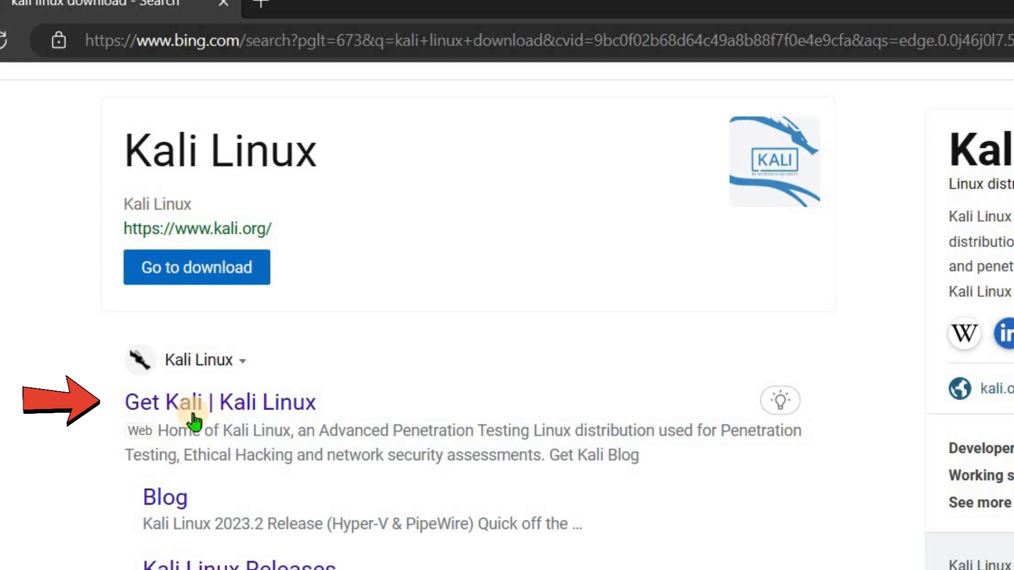
- Download kali-linux-2023.3-installer-amd64.iso from the 64-bit card under Installer Images on Get Kali
click(196, 403)
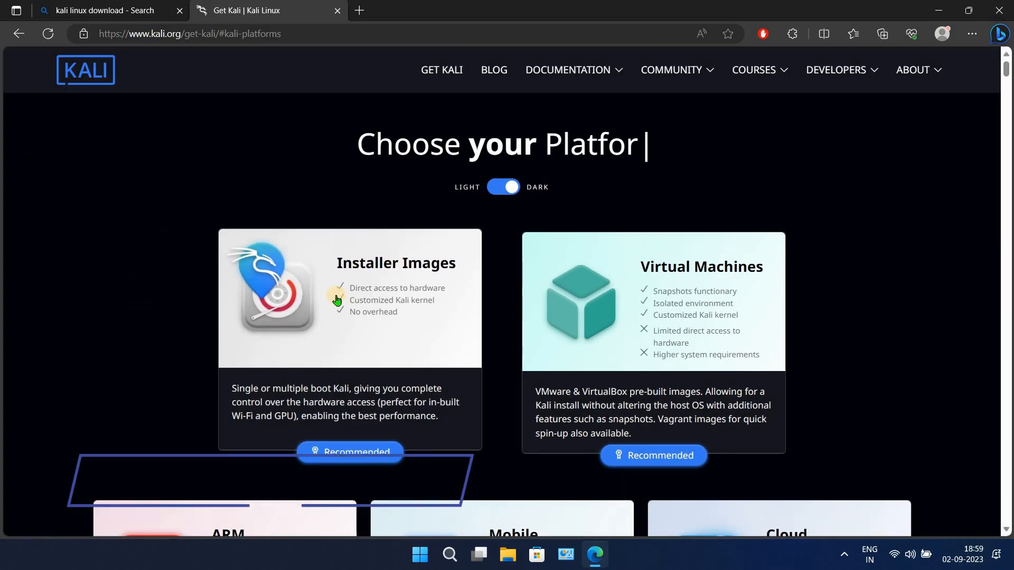
click(353, 408)
scroll(414, 312, down, 3)
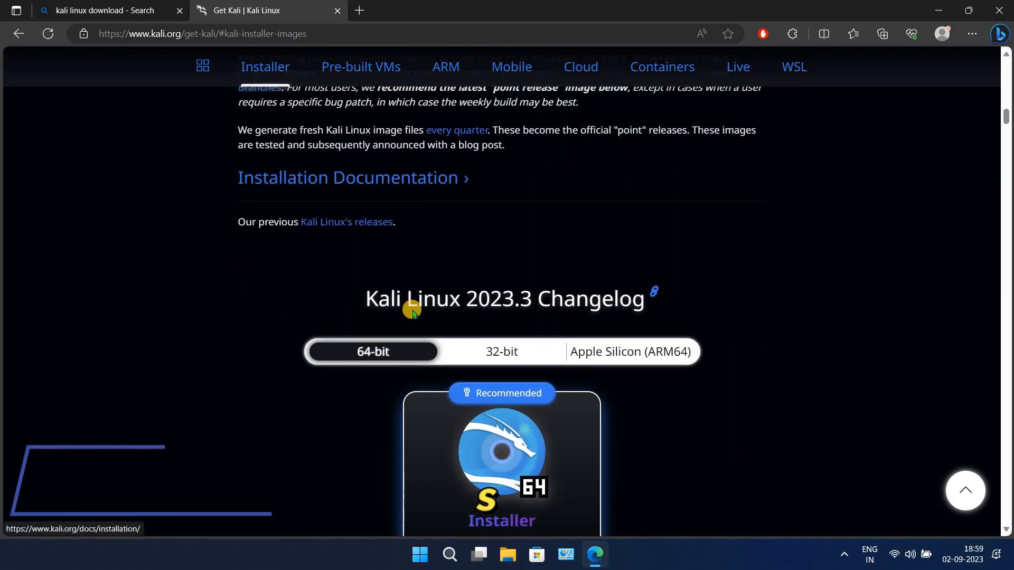
scroll(413, 312, down, 4)
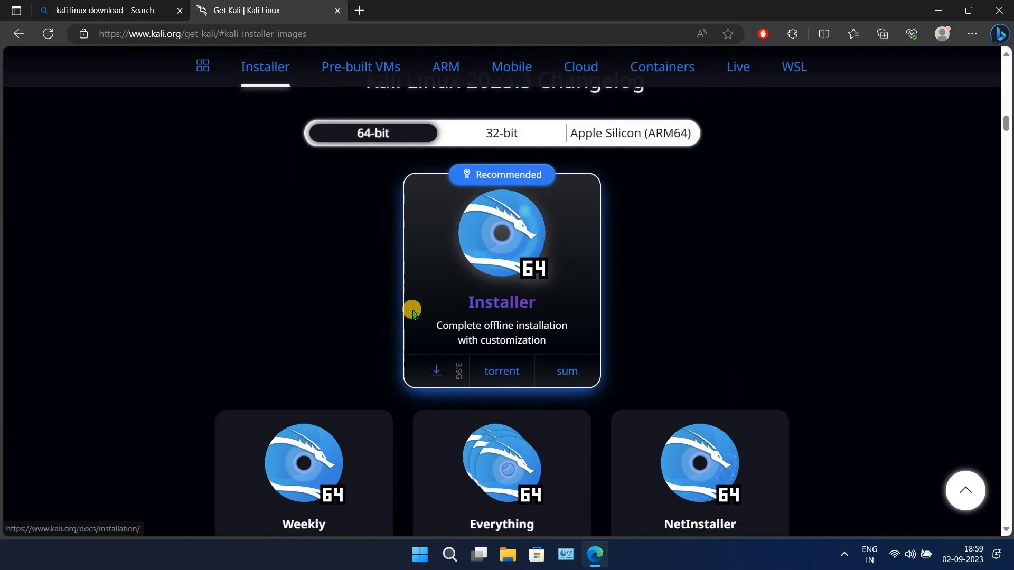
click(436, 371)
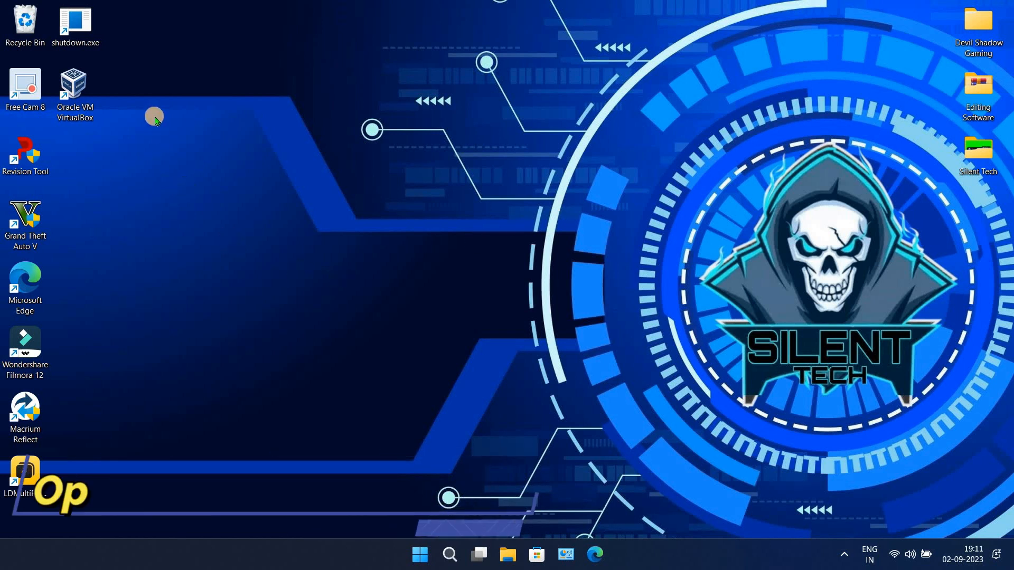
- Launch Oracle VM VirtualBox from its desktop shortcut's context menu
click(74, 100)
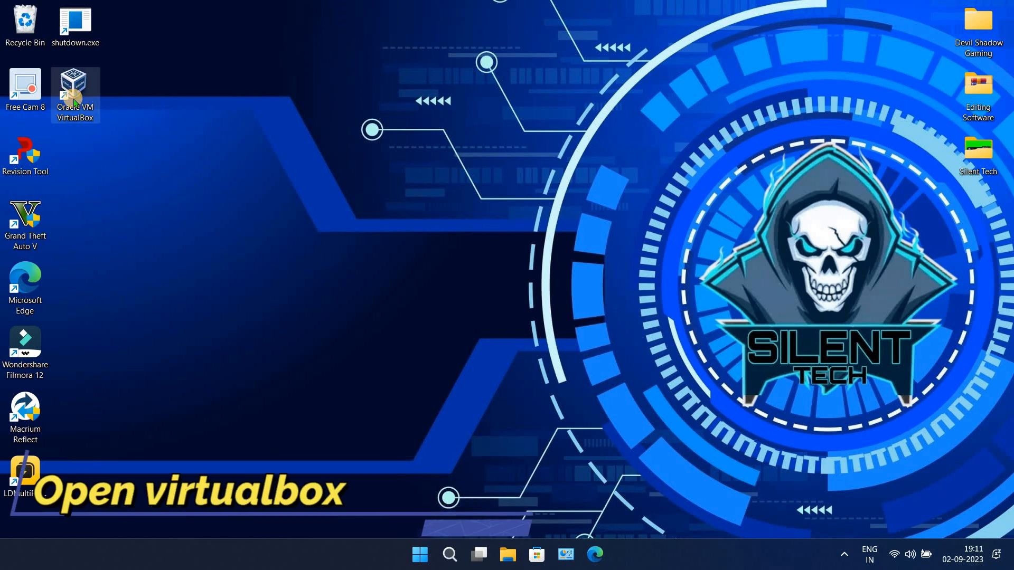
right_click(74, 100)
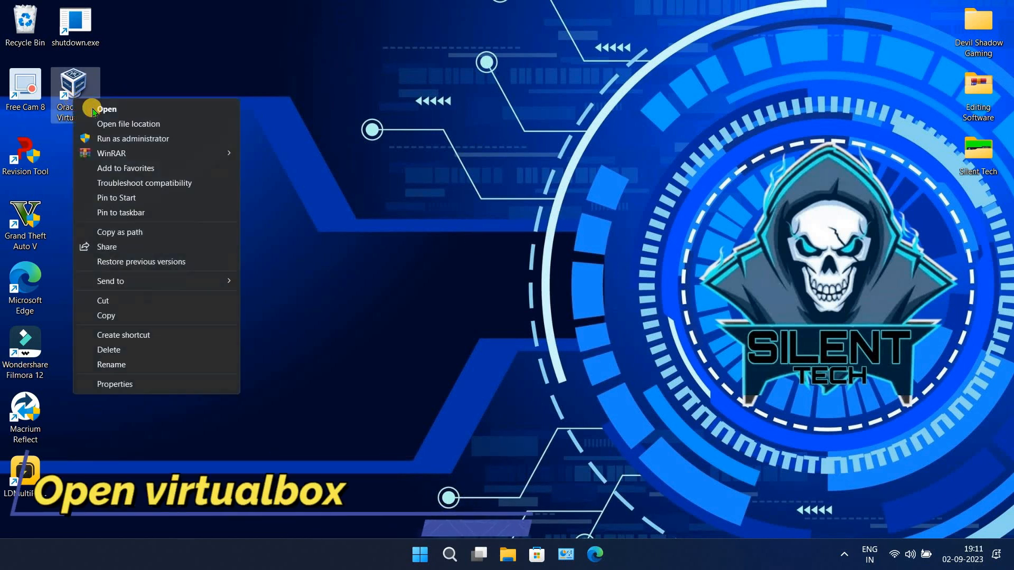
click(125, 110)
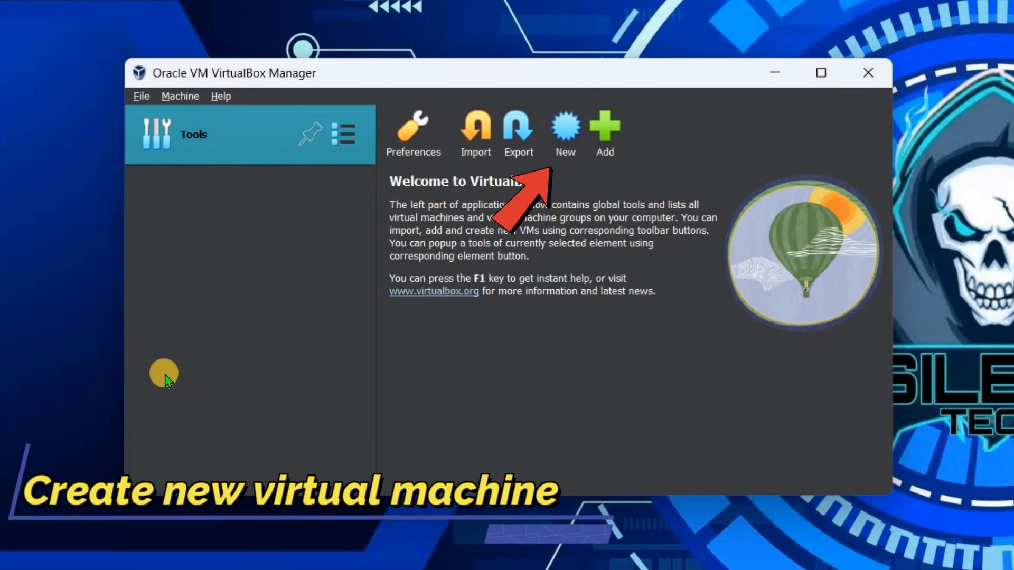
- Start a new virtual machine named KaliLinux2023.3 in the default VirtualBox VMs folder
click(566, 139)
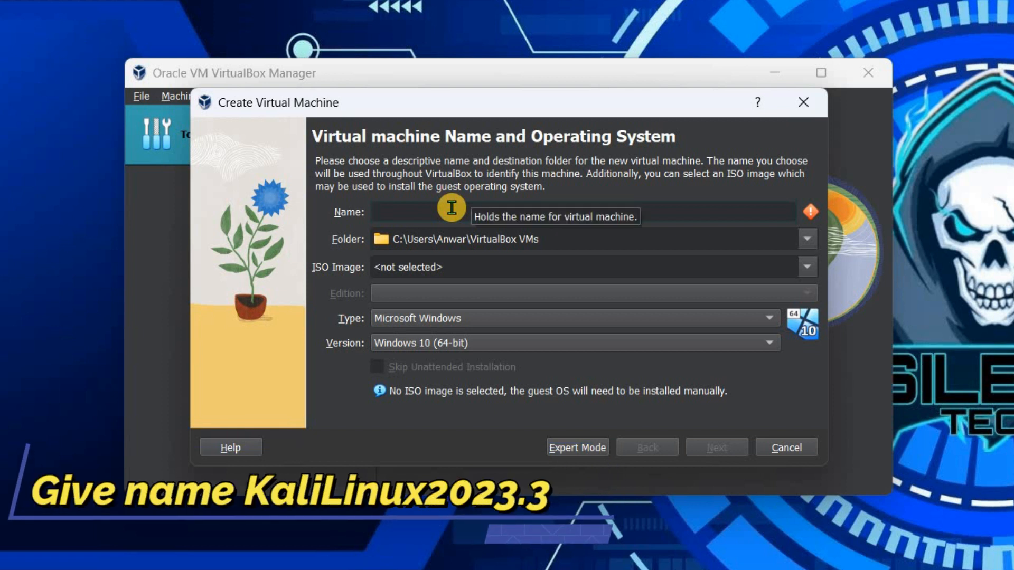
text(Kali)
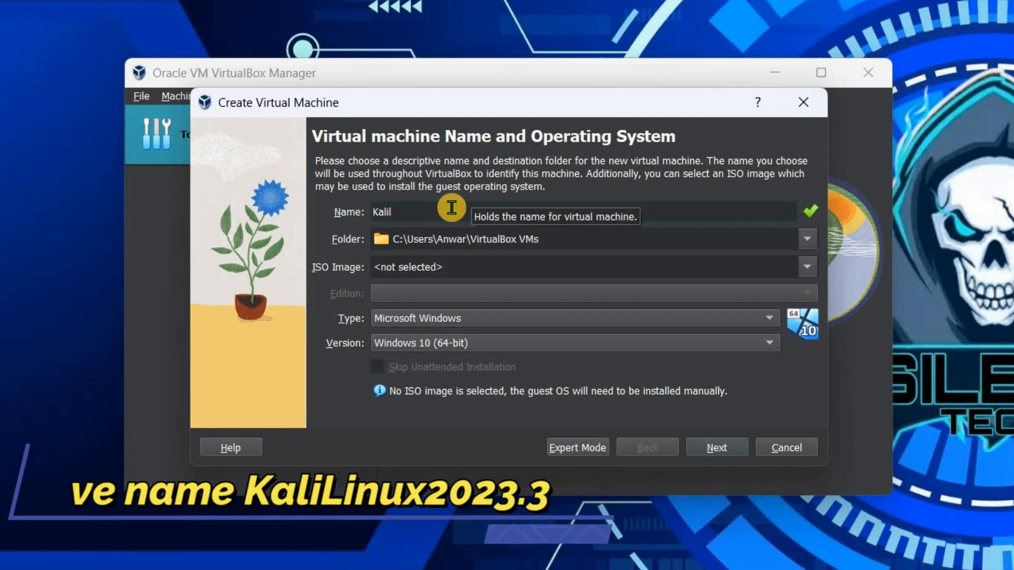
text(Linux)
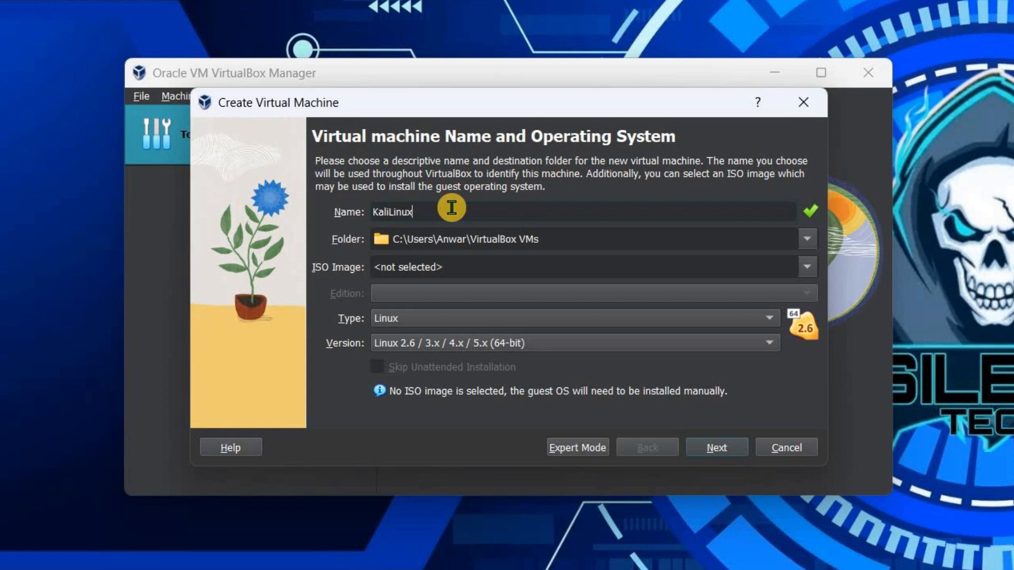
text(2023.3)
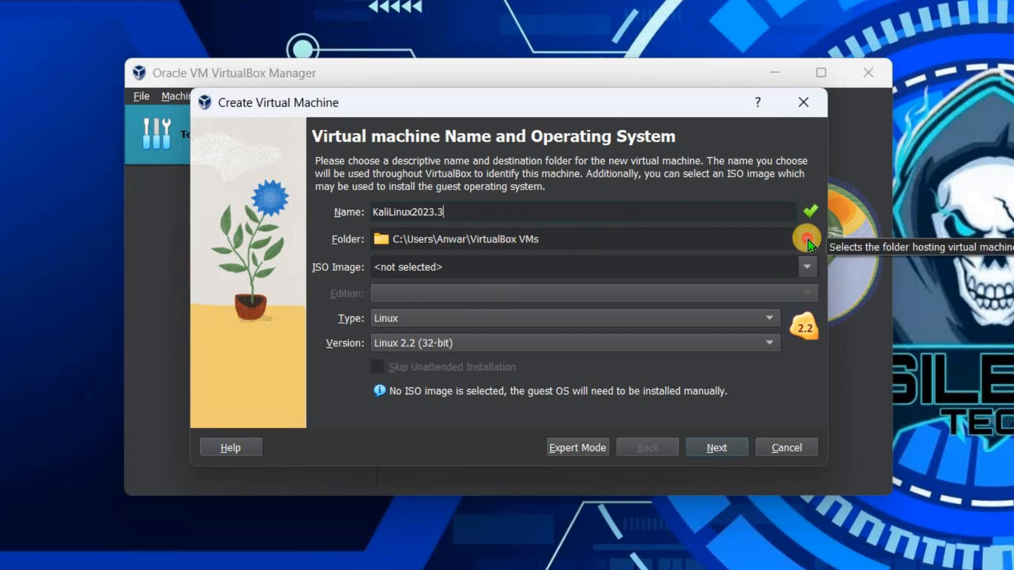
click(808, 240)
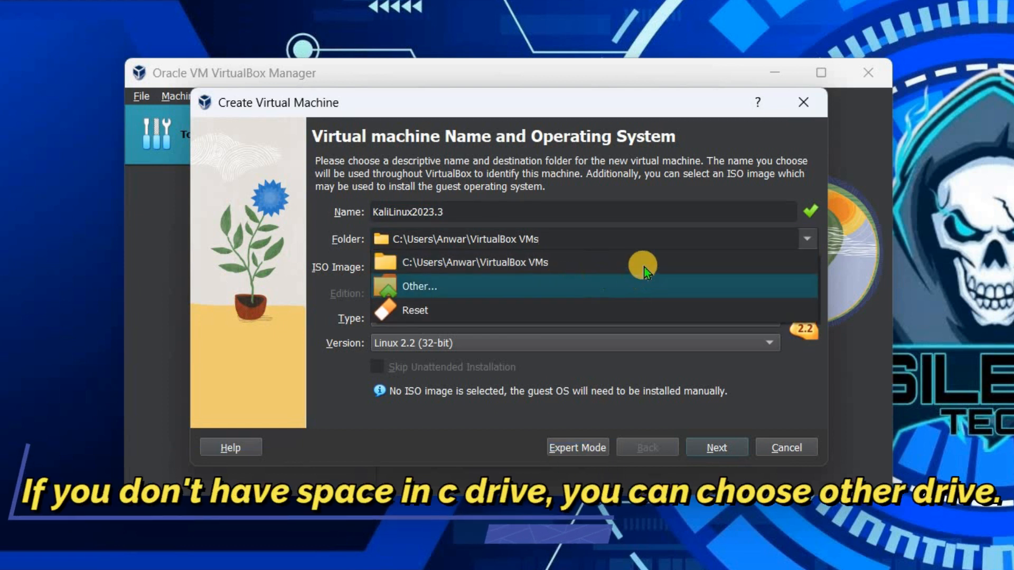
click(570, 250)
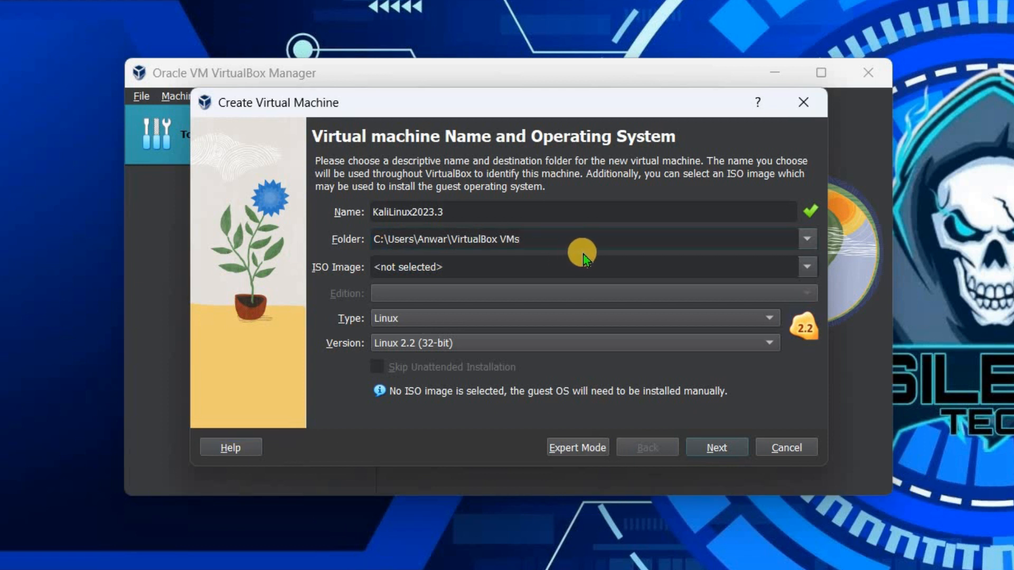
click(808, 268)
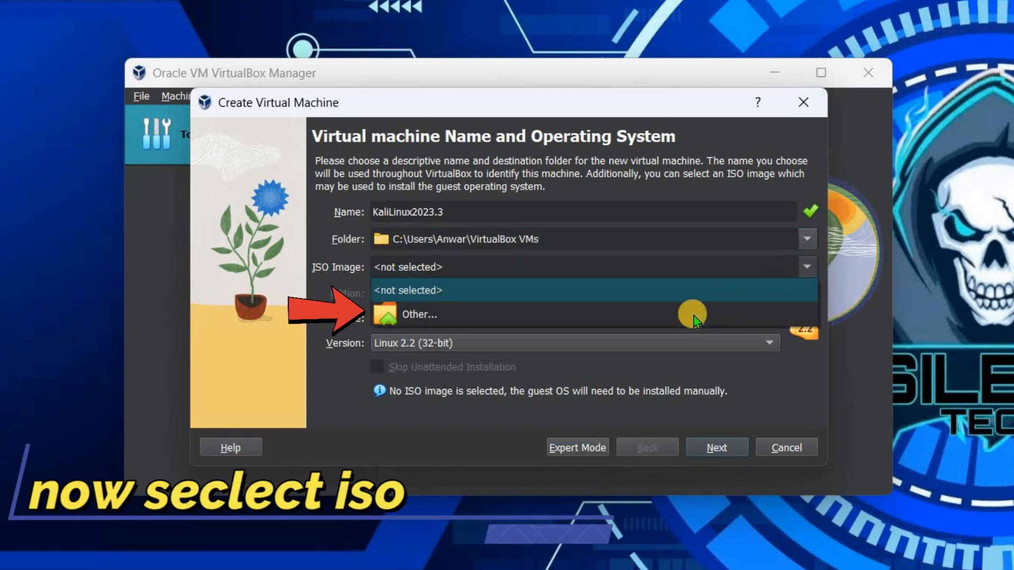
- Choose kali-linux-2023.3-installer-amd64.iso from Downloads as the machine's ISO image
click(643, 316)
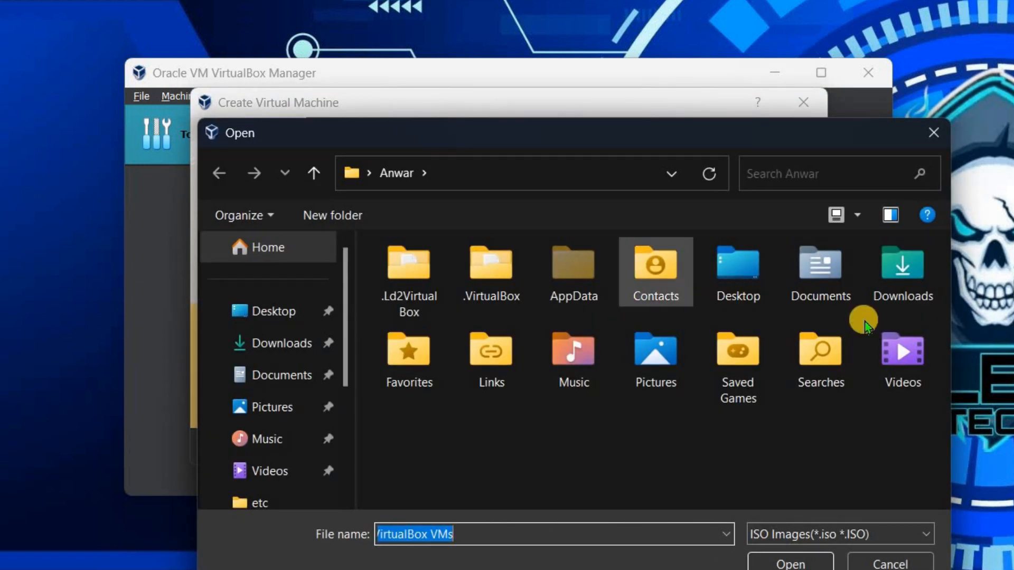
click(908, 289)
double_click(908, 289)
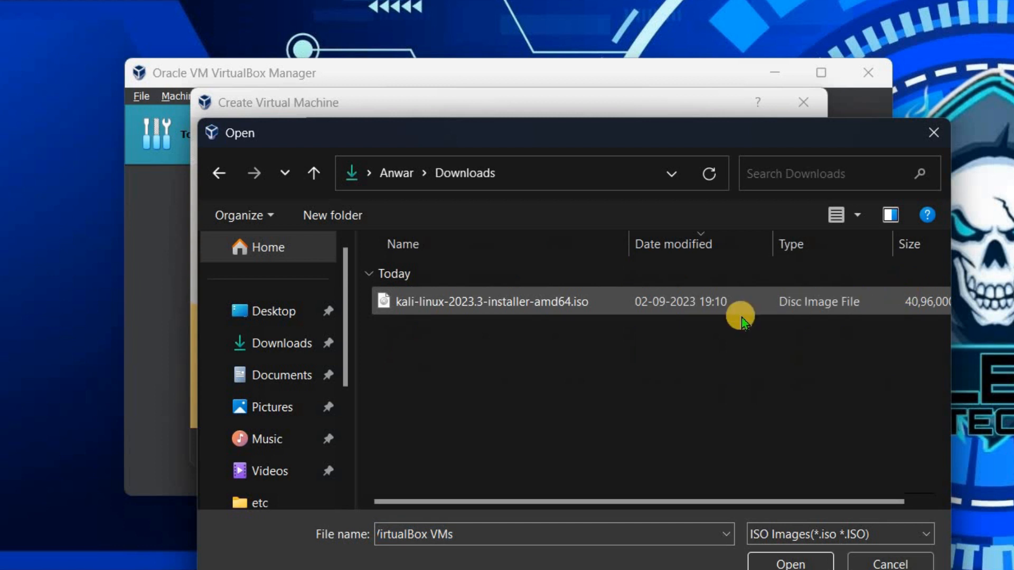
click(534, 308)
click(779, 560)
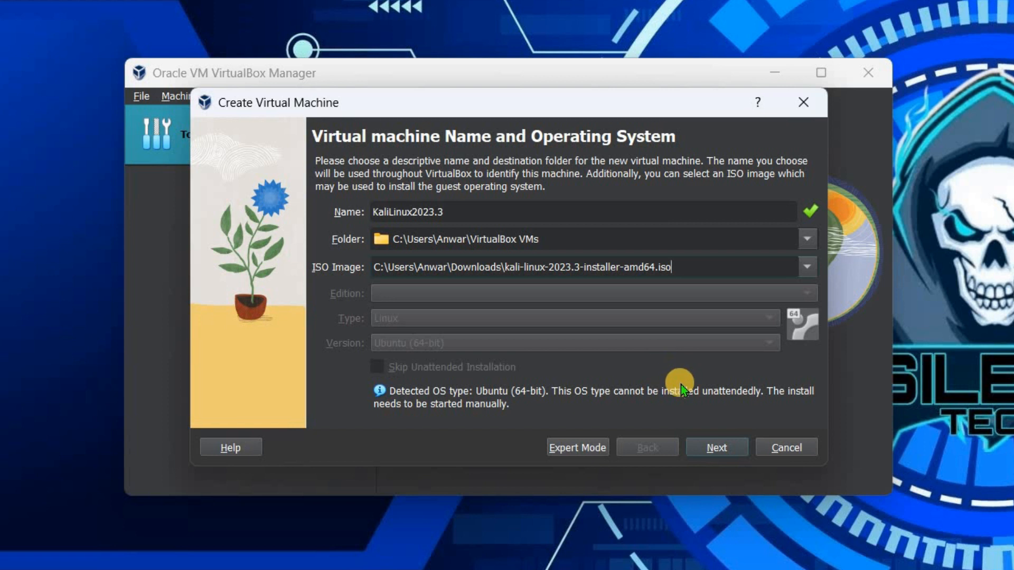
- Keep base memory at 2048 MB and set the processor count to 1
click(716, 447)
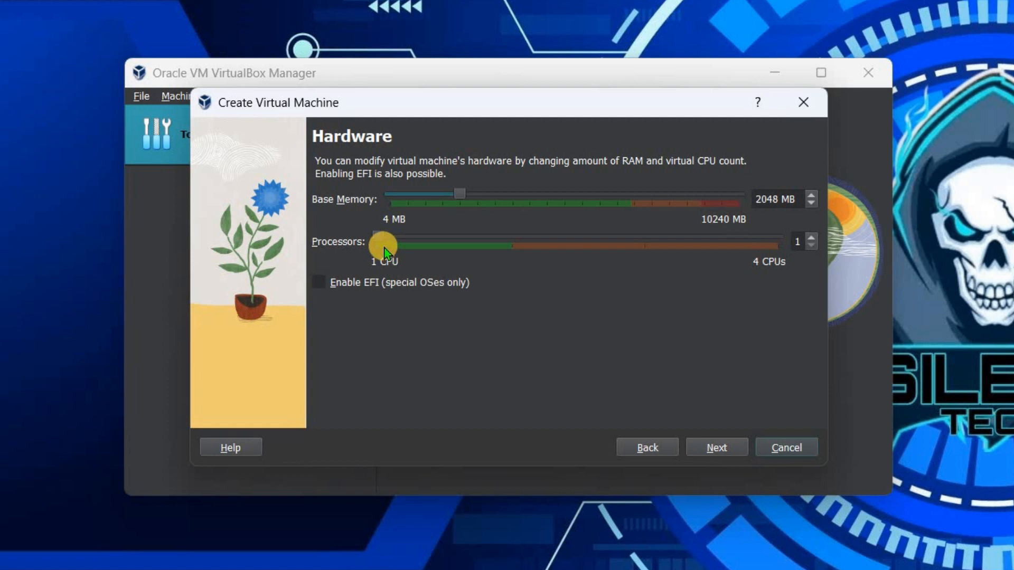
drag(377, 237, 477, 244)
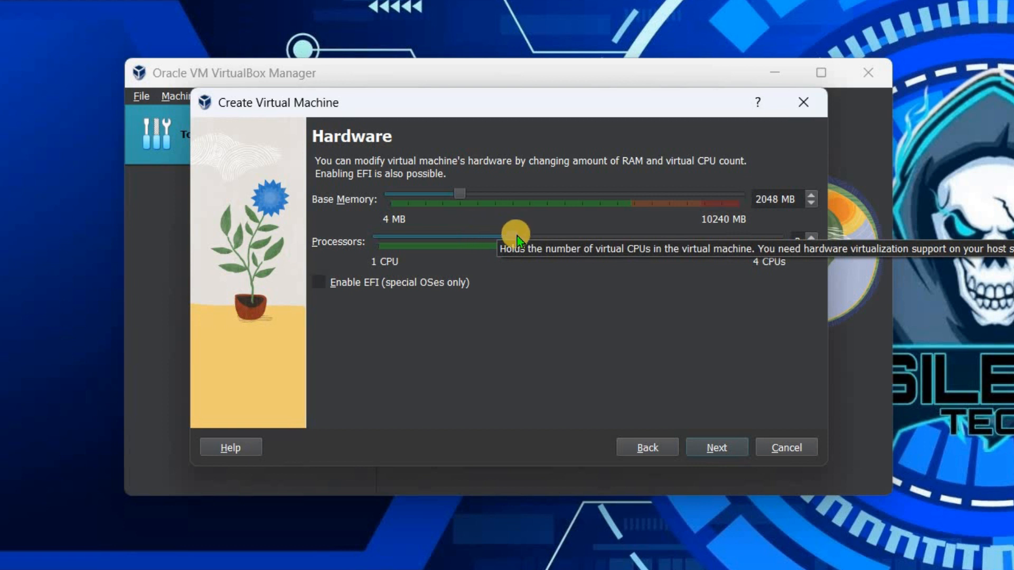
drag(517, 236, 364, 252)
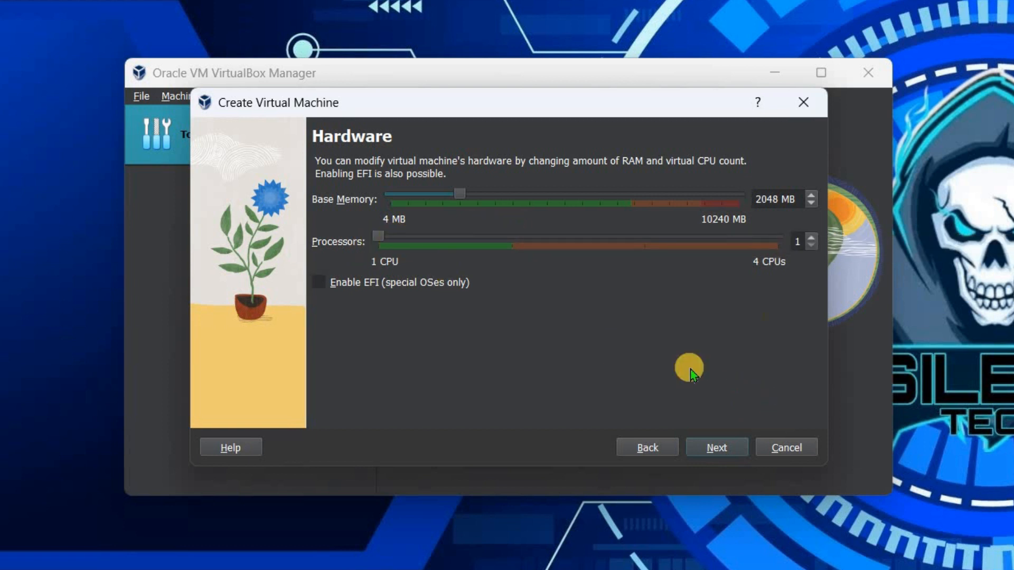
click(713, 448)
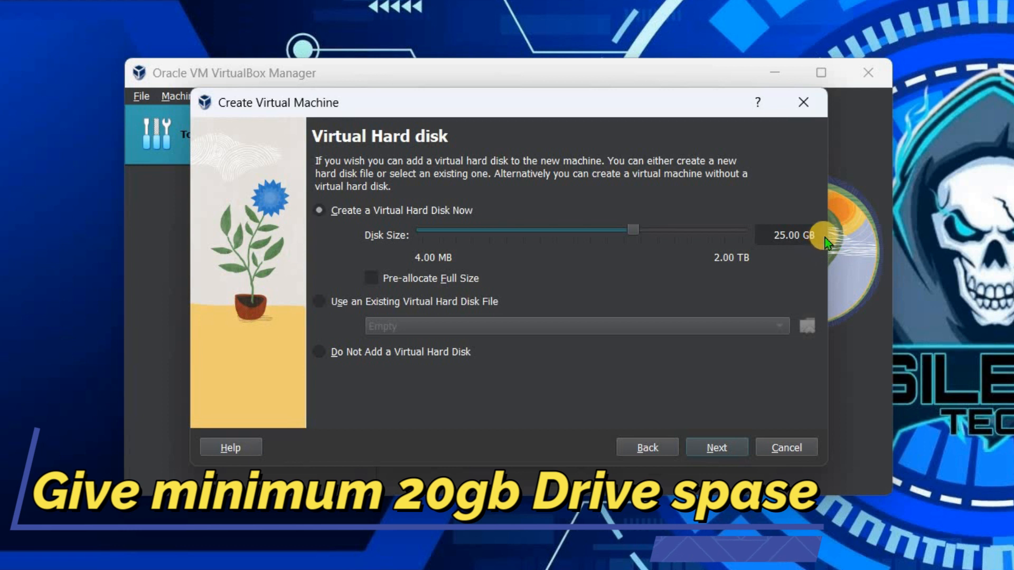
- Set the virtual hard disk size to 20 GB and continue to the Summary page
drag(815, 238, 682, 242)
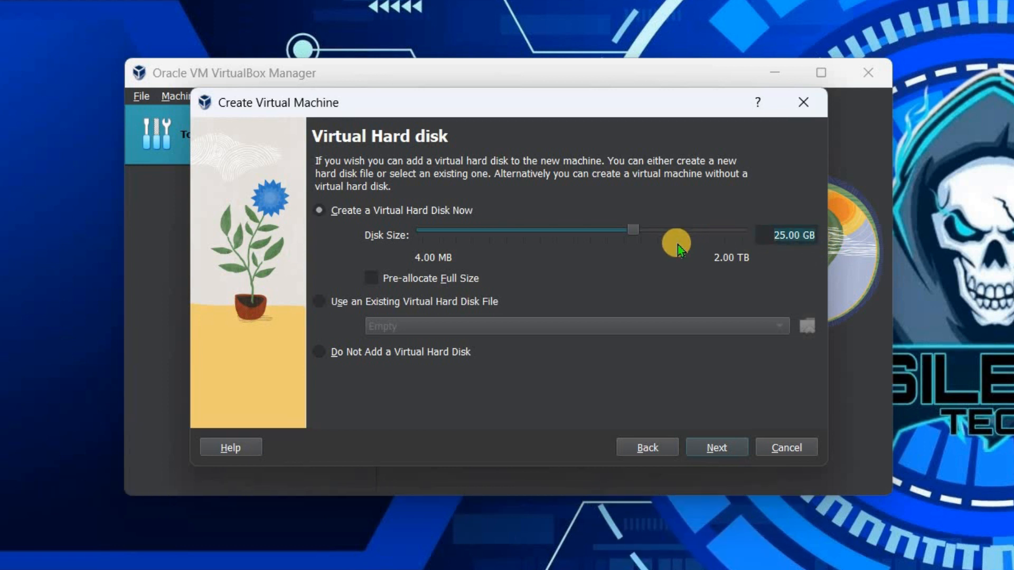
text(2)
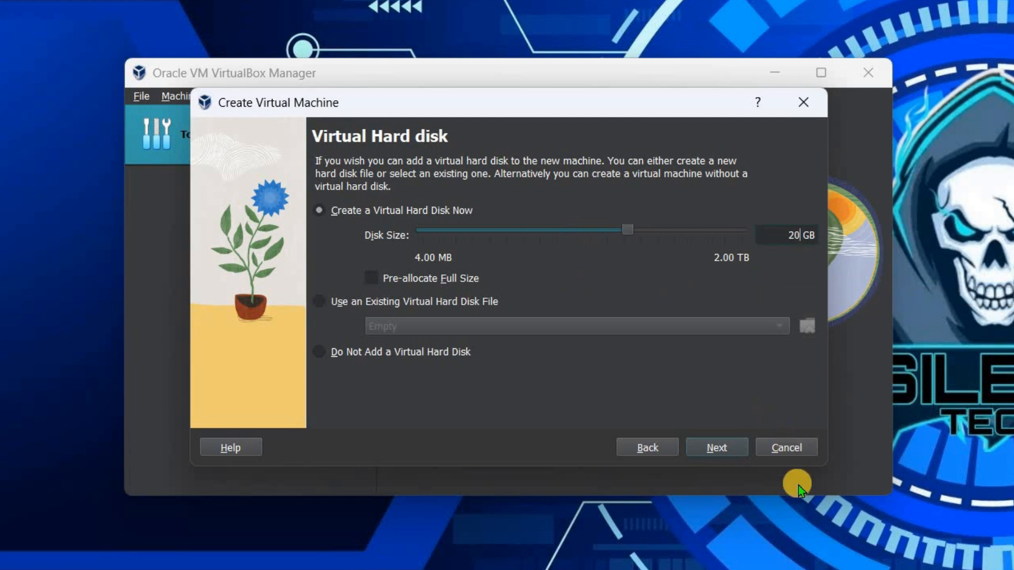
click(724, 448)
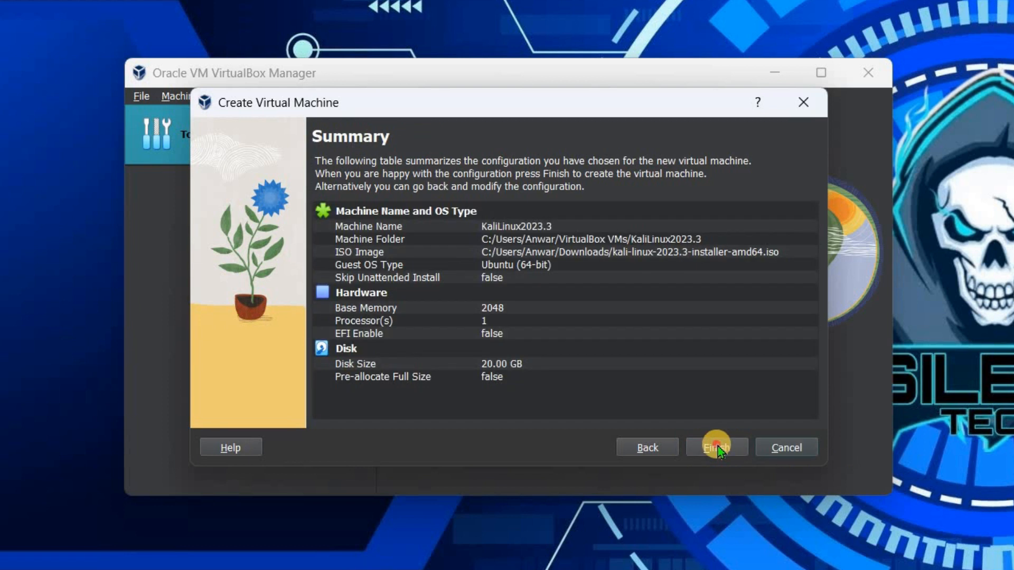
- Finish creating KaliLinux2023.3 with 2048 MB memory, 1 processor and a 20 GB disk
click(716, 448)
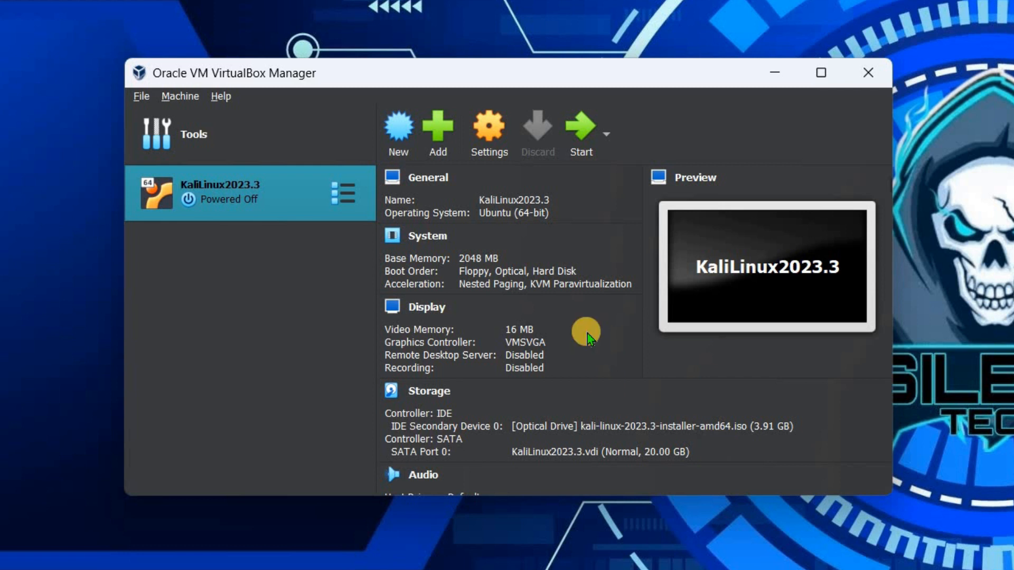
- Set KaliLinux2023.3's Display video memory to 128 MB and save the settings
click(479, 129)
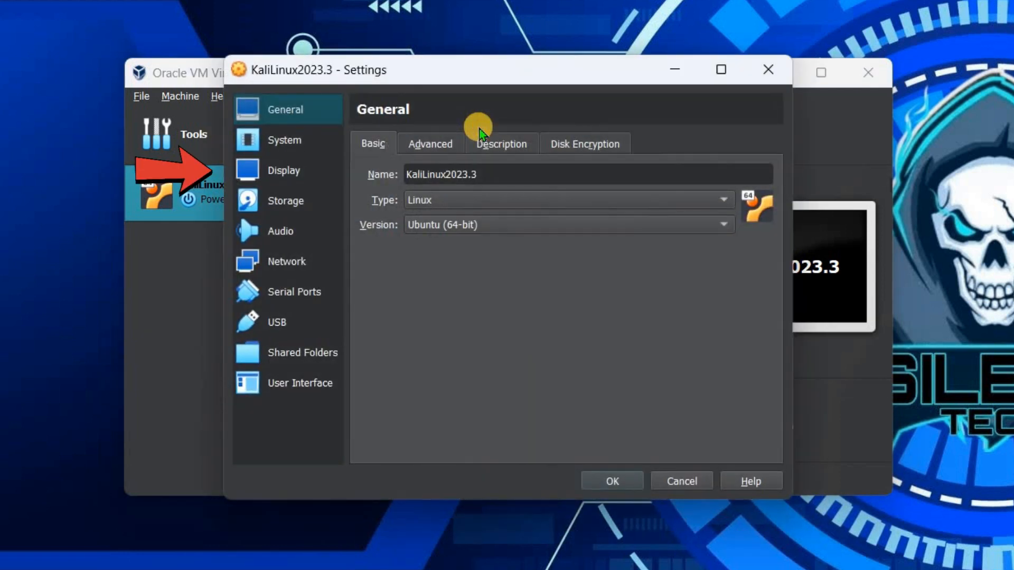
click(290, 168)
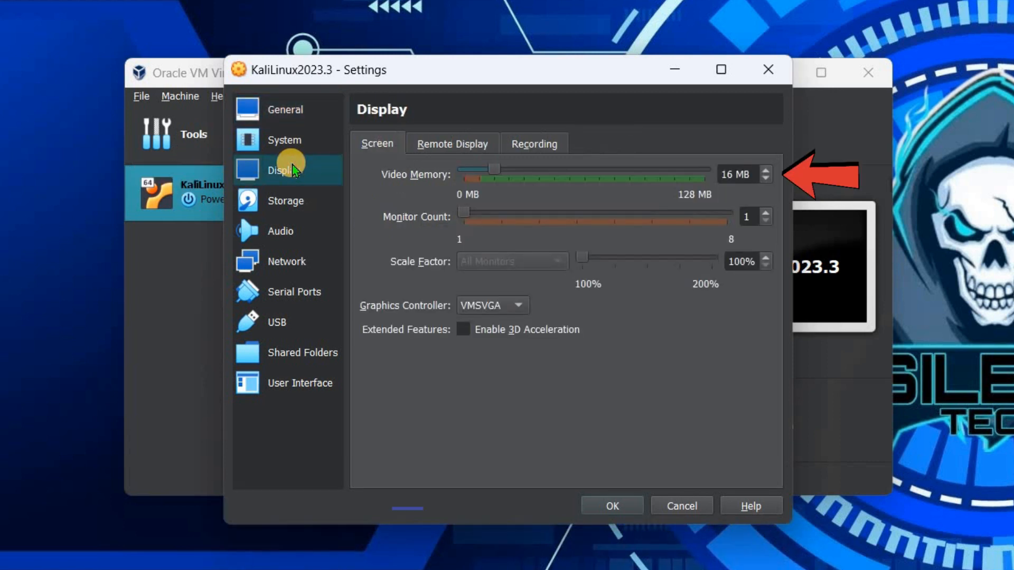
drag(494, 168, 780, 180)
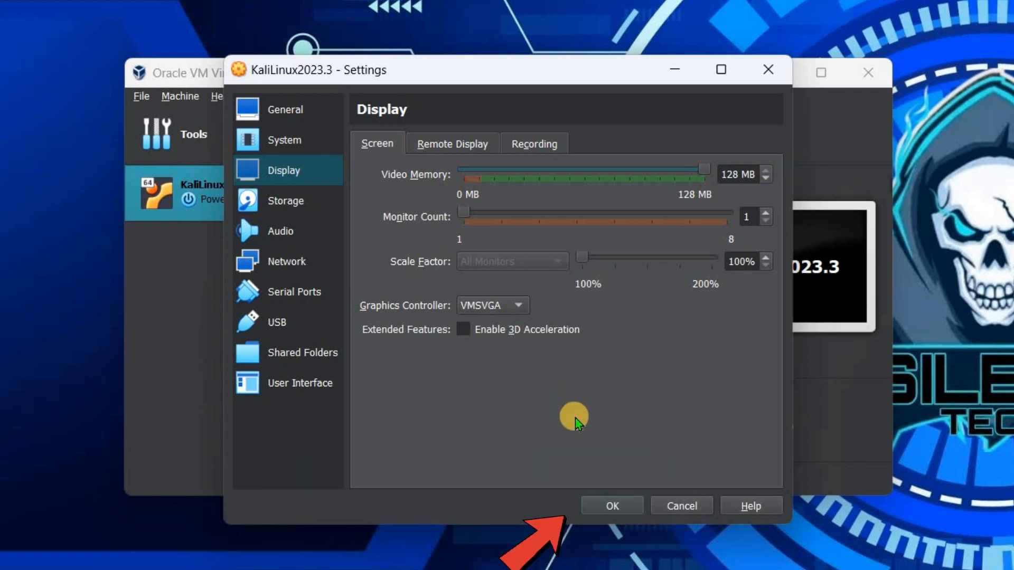
click(596, 503)
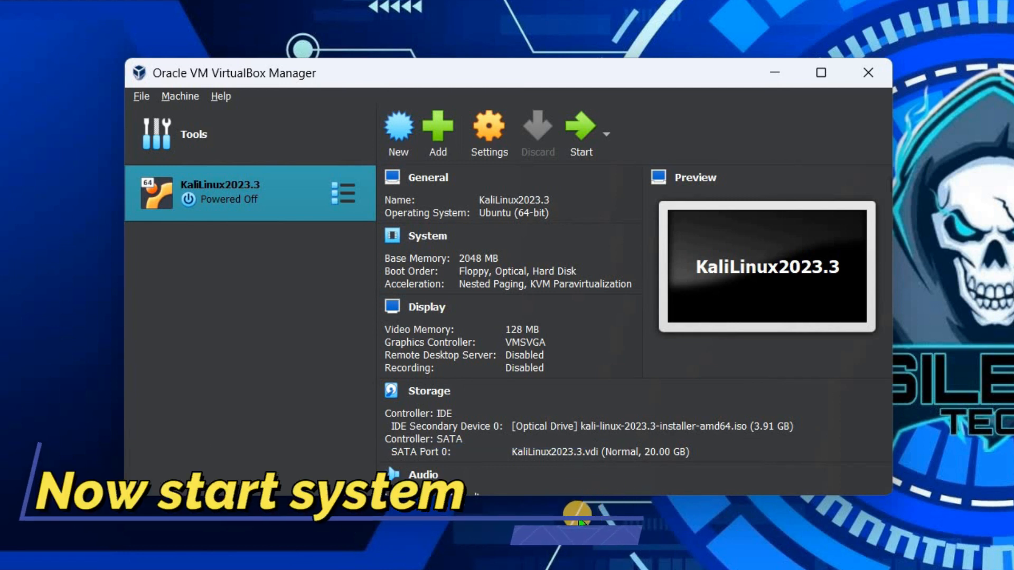
- Start KaliLinux2023.3, dismiss the keyboard capture notice, and choose Graphical install
click(575, 138)
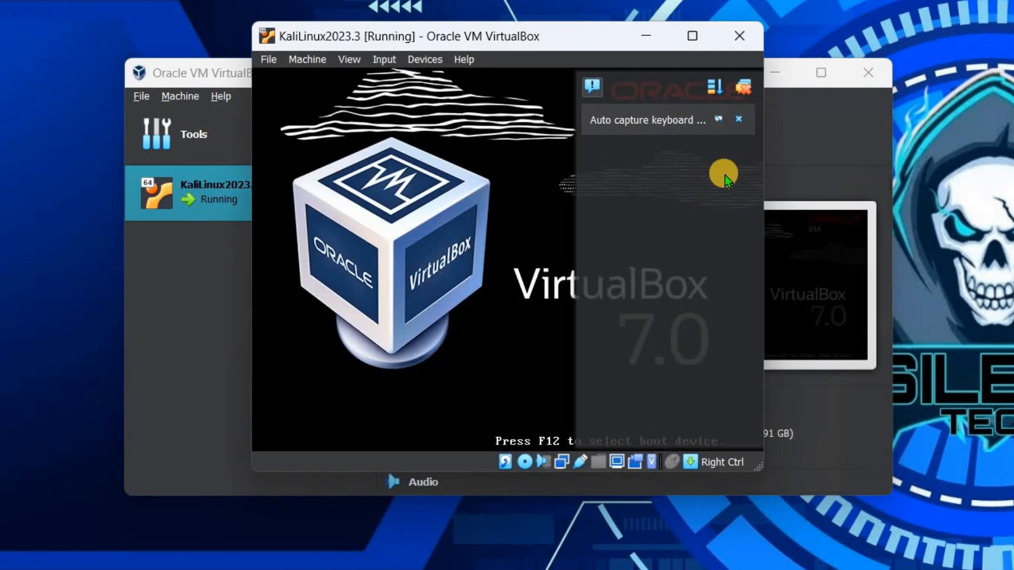
click(743, 87)
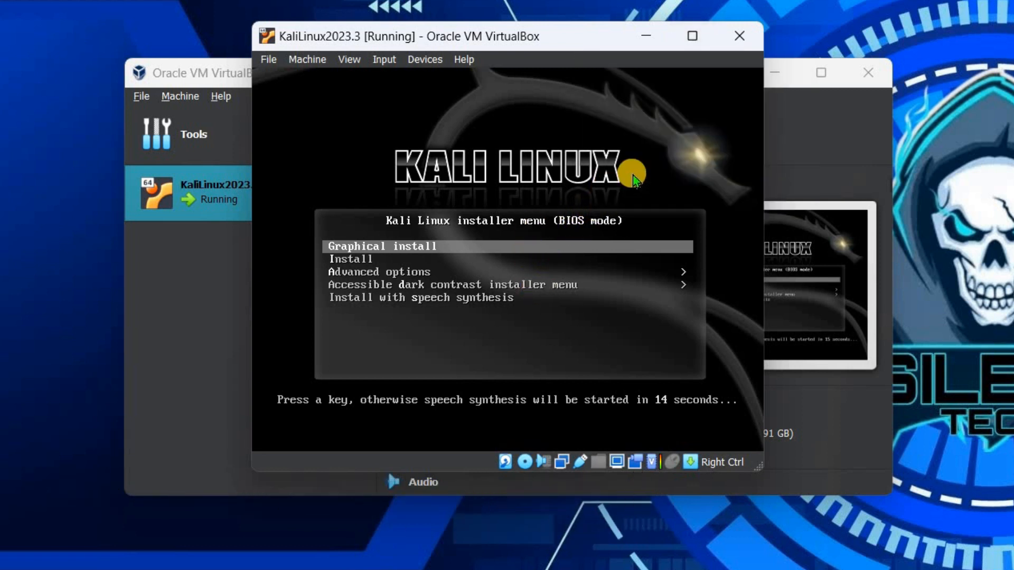
key(Return)
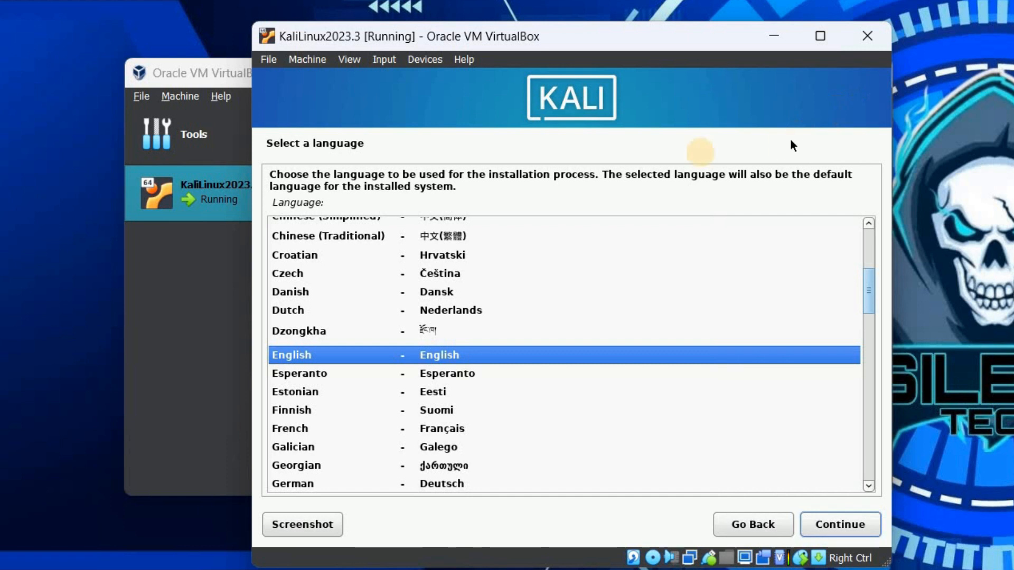
- Choose English, United States, the American English keymap, hostname kali and an empty domain
click(840, 526)
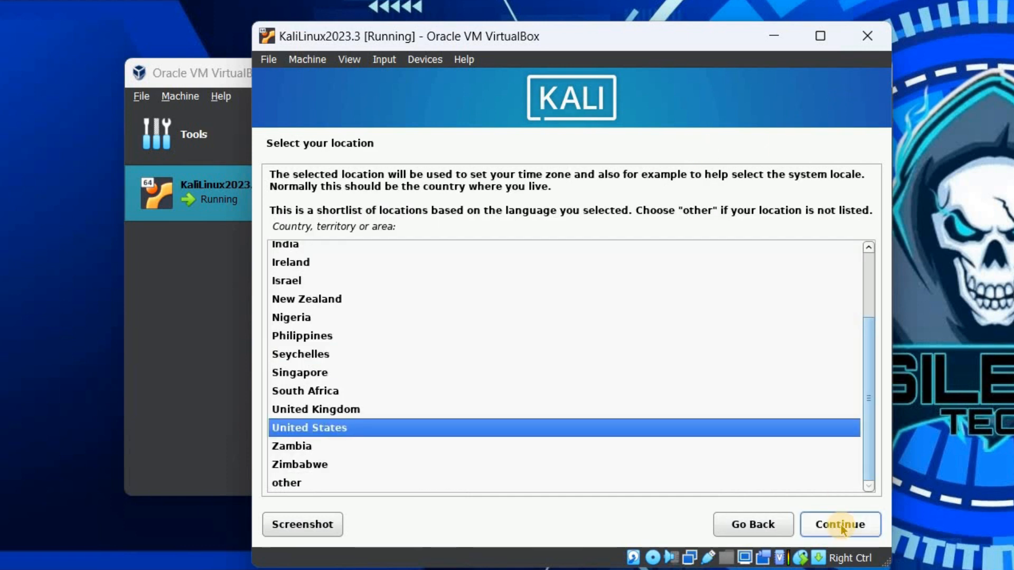
click(840, 525)
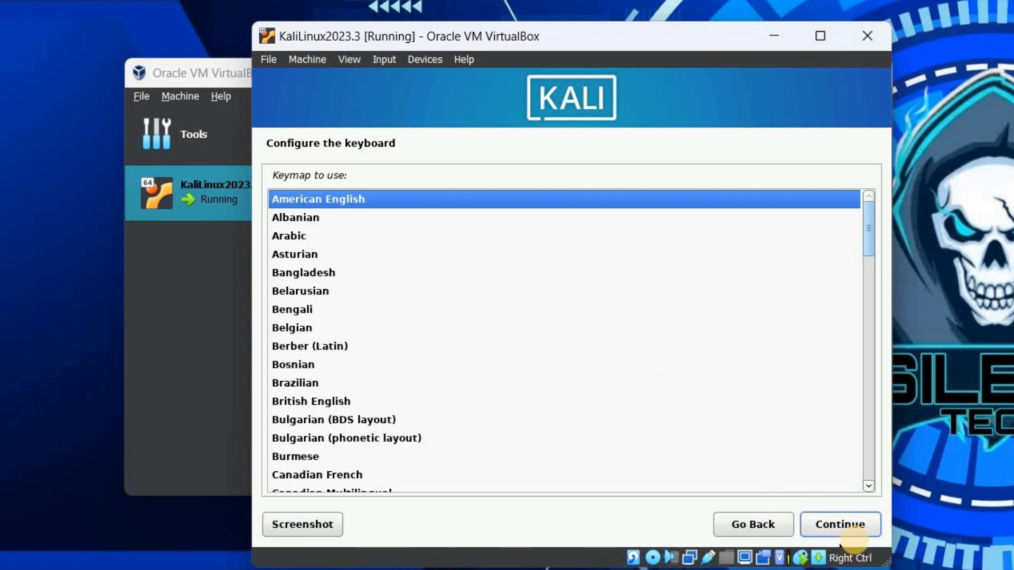
click(843, 525)
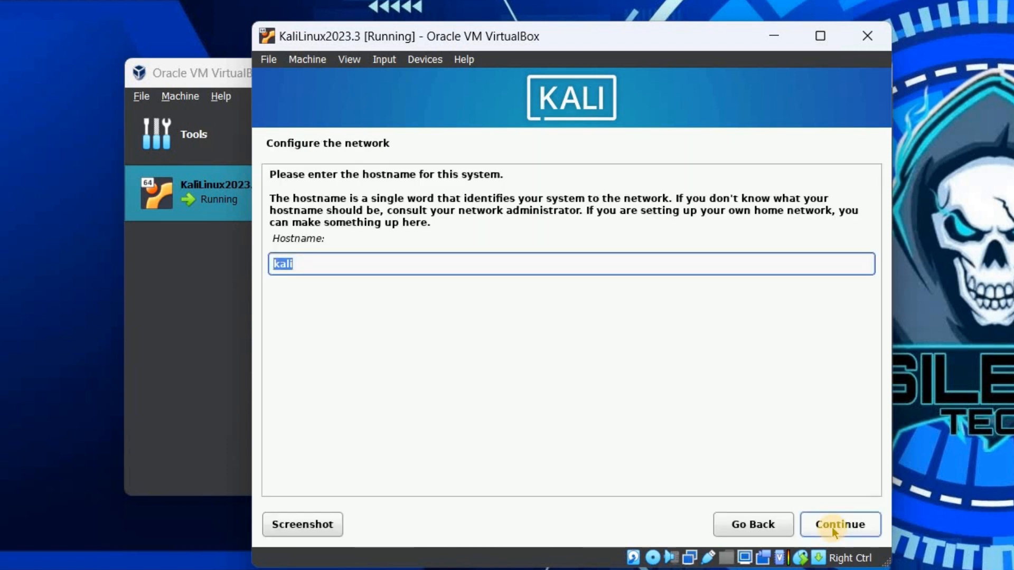
click(829, 528)
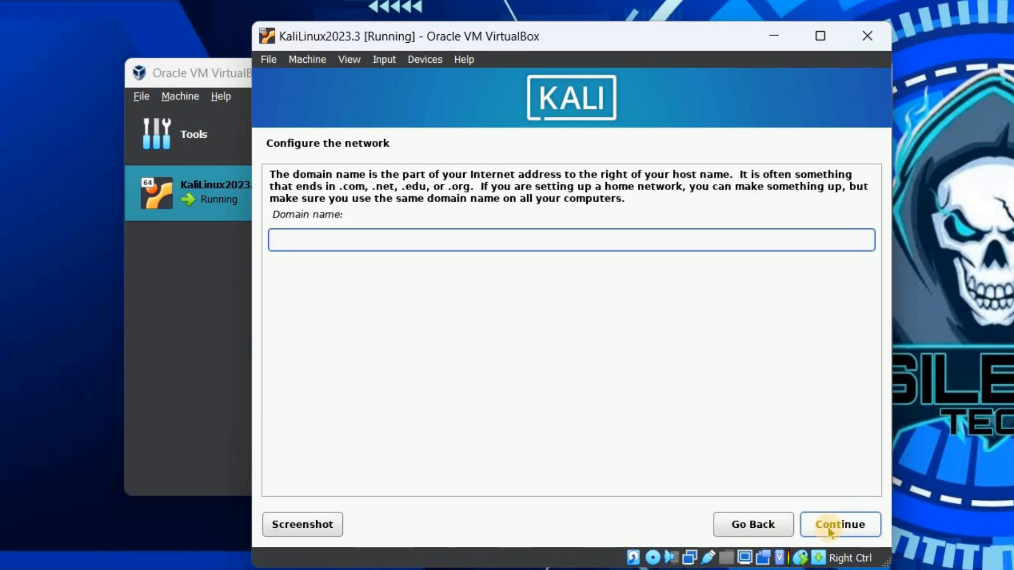
click(828, 526)
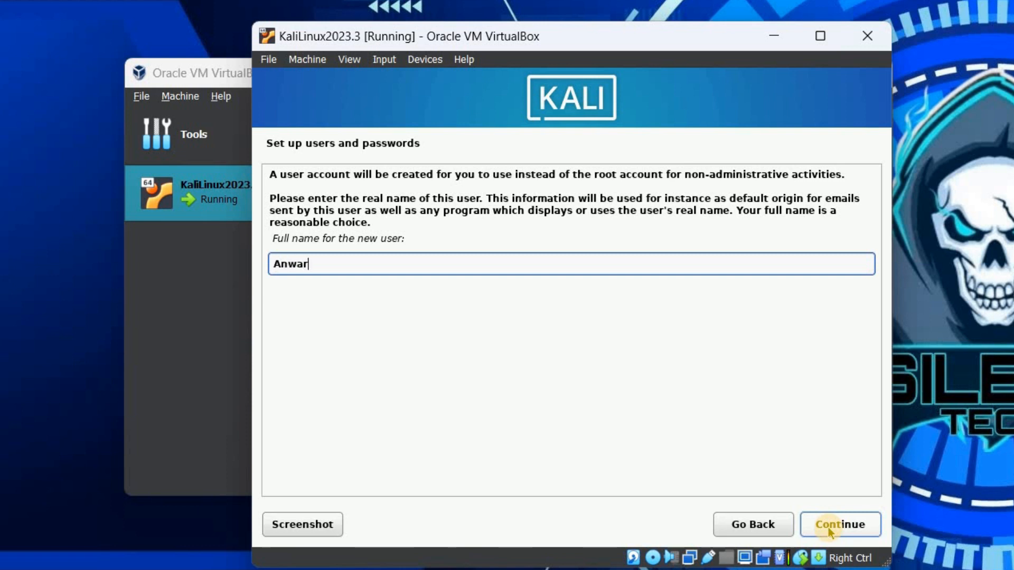
- Create the user account with full name, the suggested username and a verified password
click(827, 527)
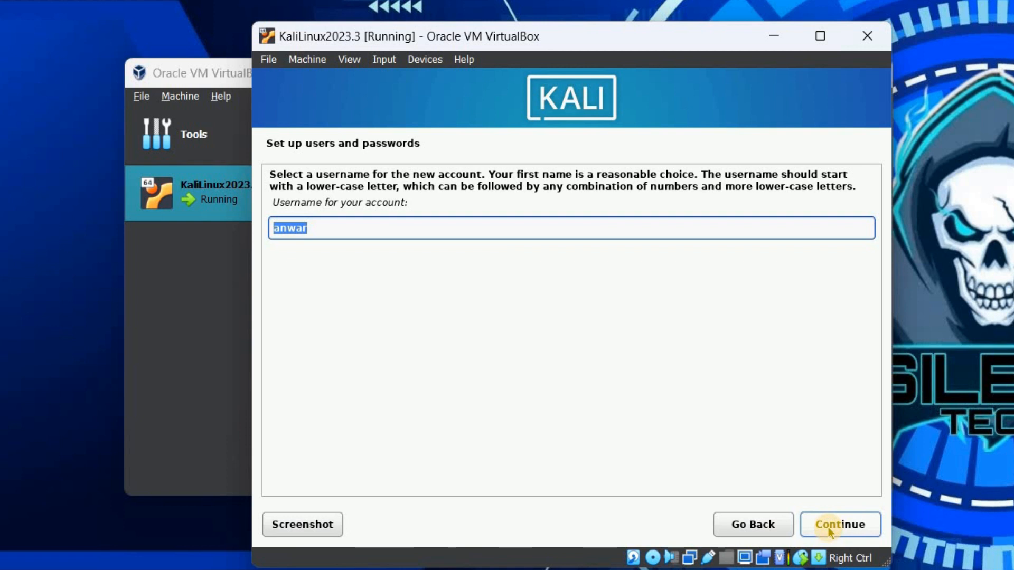
click(827, 527)
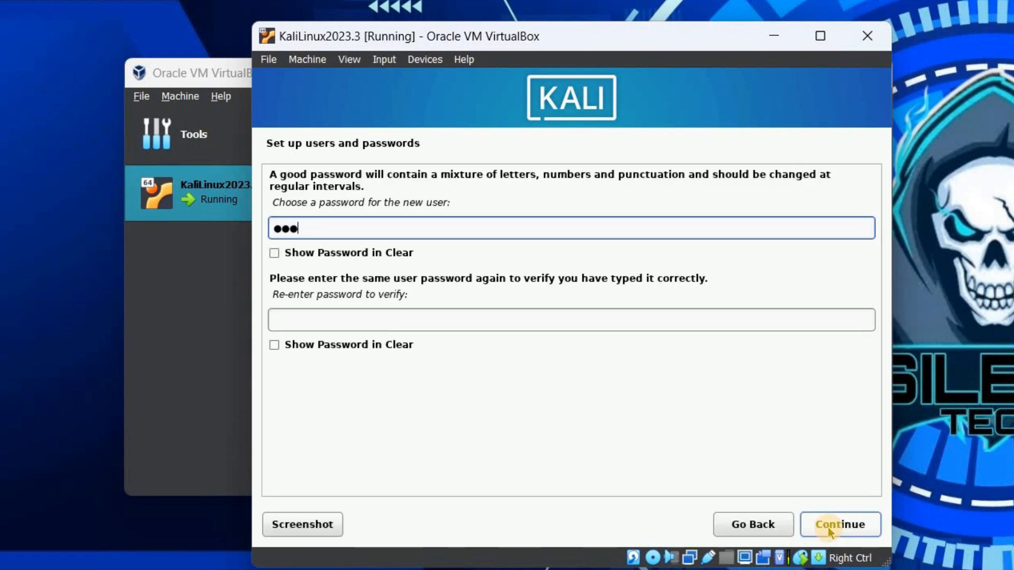
key(Tab)
key(Tab)
text(●●●●)
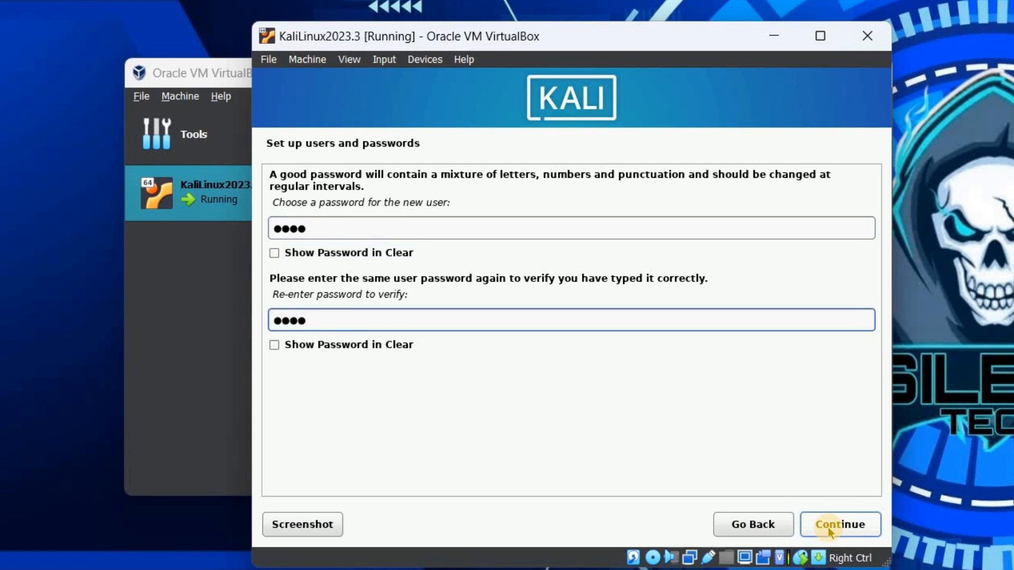
click(836, 521)
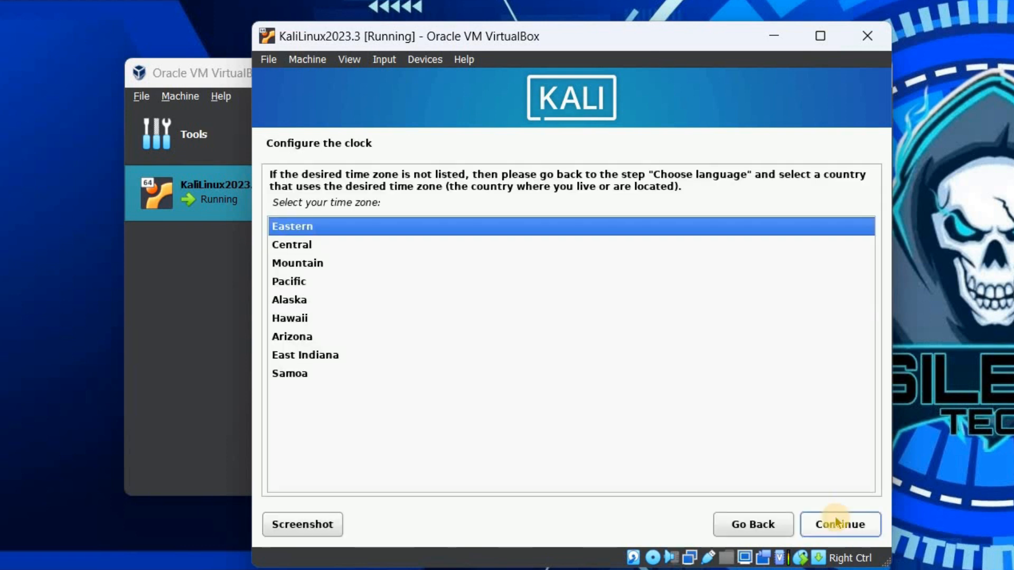
- Accept Eastern time, guided-partition the entire 21.5 GB disk, and approve writing the changes
click(855, 527)
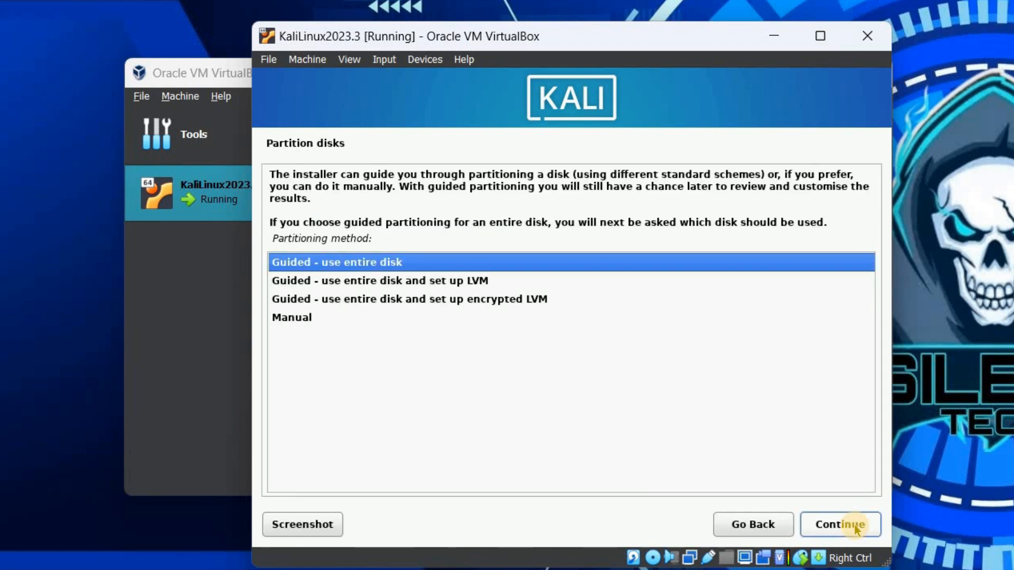
click(856, 529)
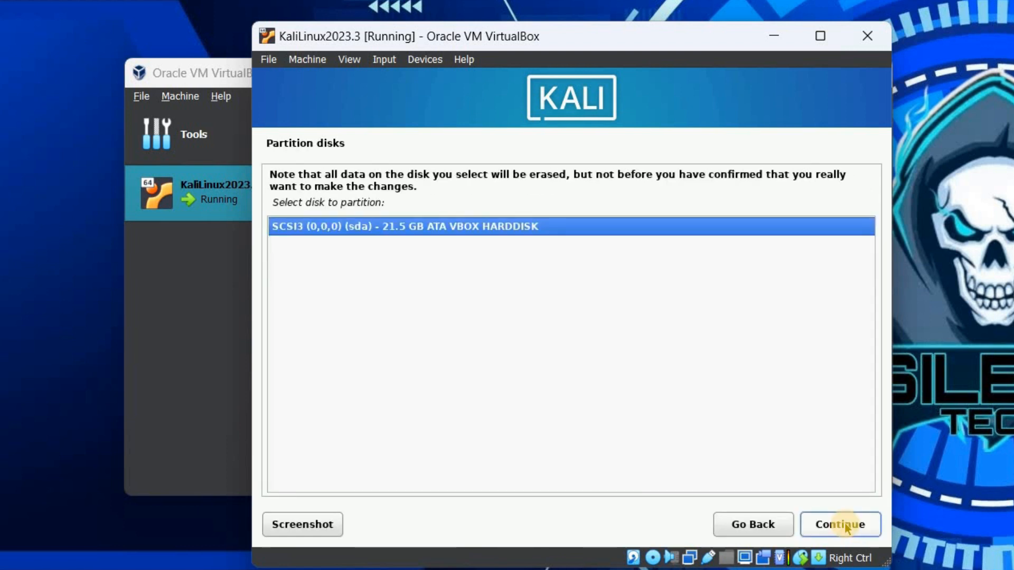
click(833, 526)
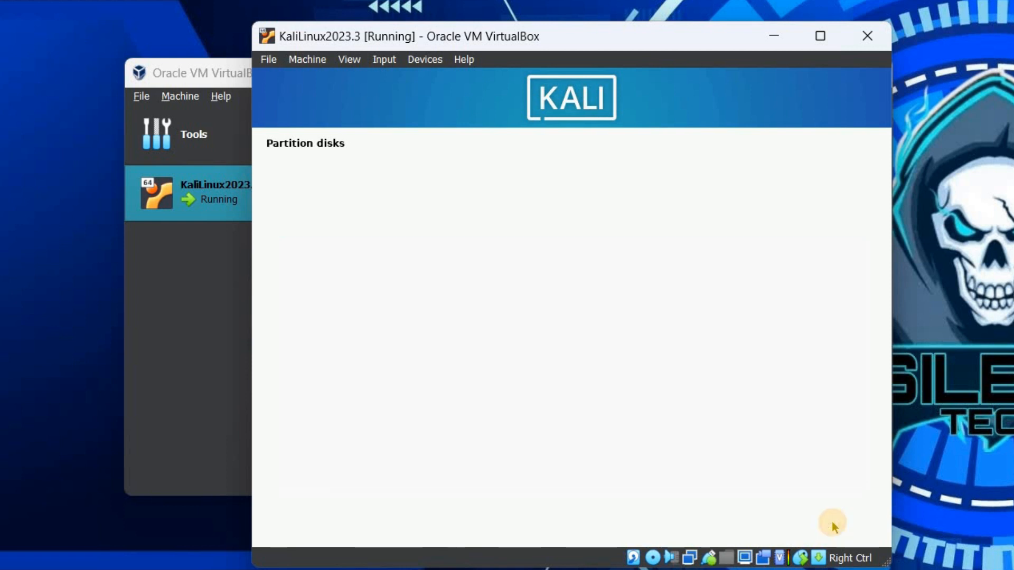
click(833, 527)
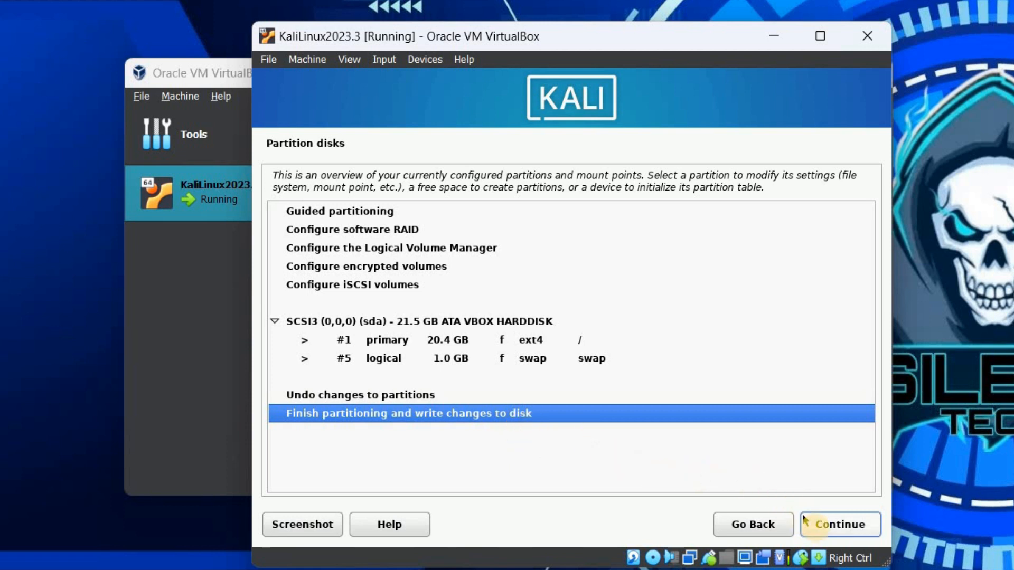
click(841, 528)
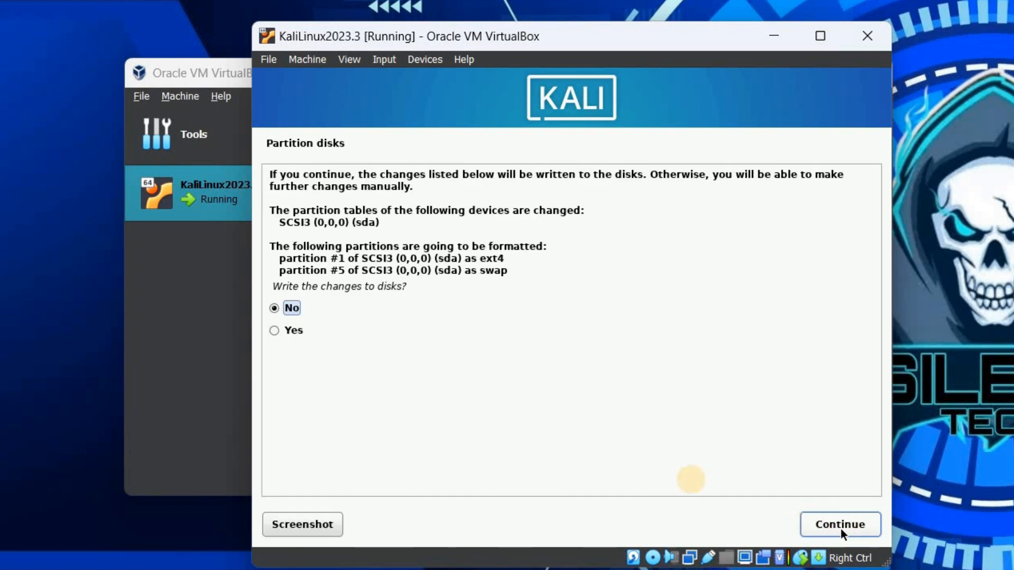
click(275, 332)
- Write the partitions, keep the default Xfce desktop and tools, and agree to install GRUB
click(824, 526)
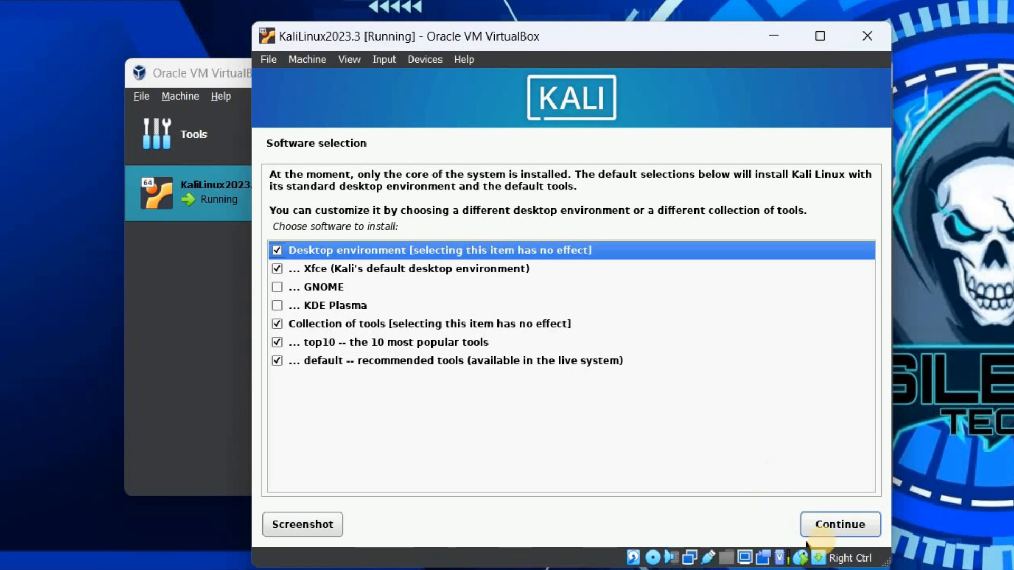
click(827, 527)
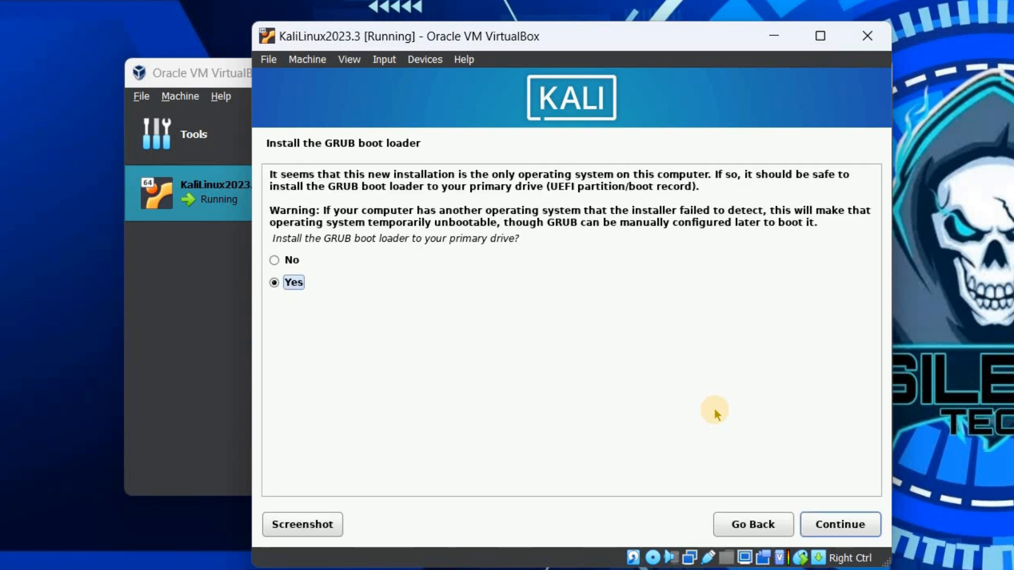
click(839, 528)
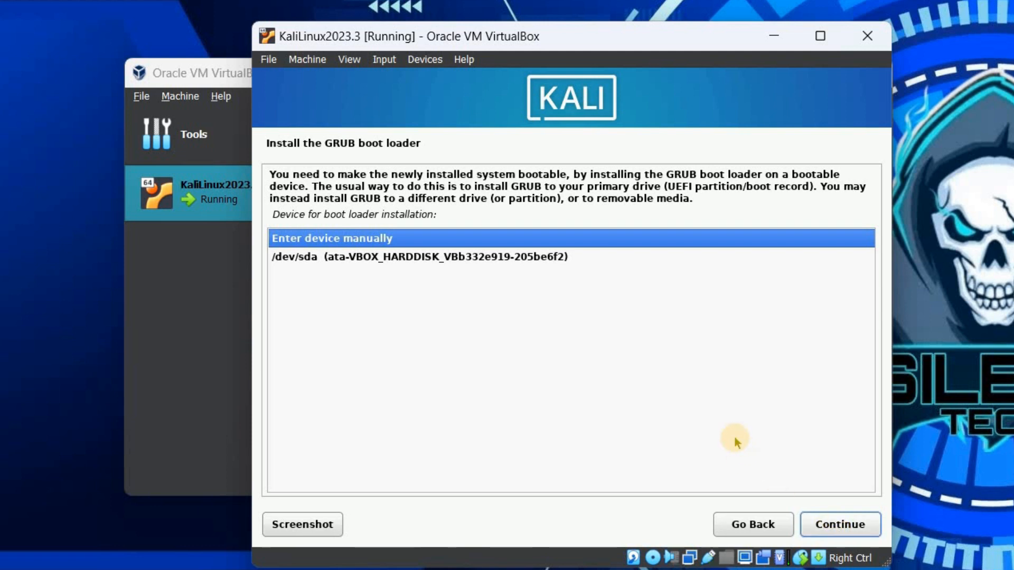
- Install GRUB on /dev/sda and finish the installation with a reboot
click(515, 256)
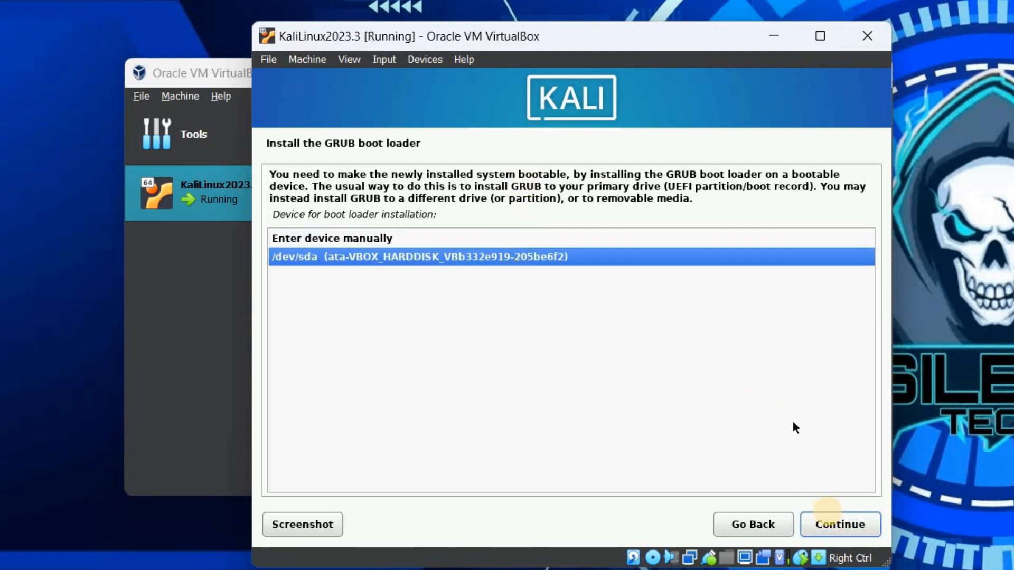
click(825, 526)
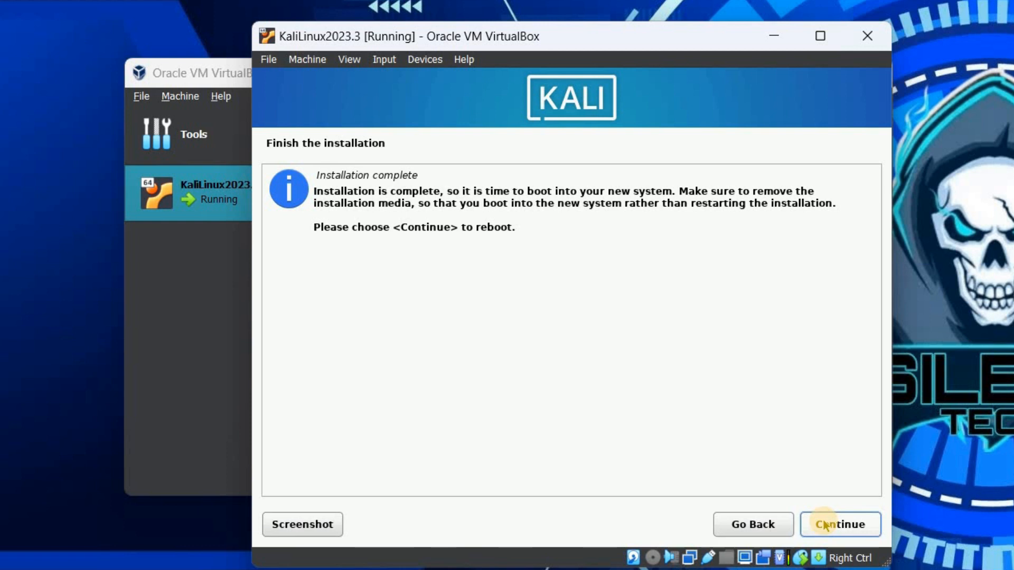
click(825, 525)
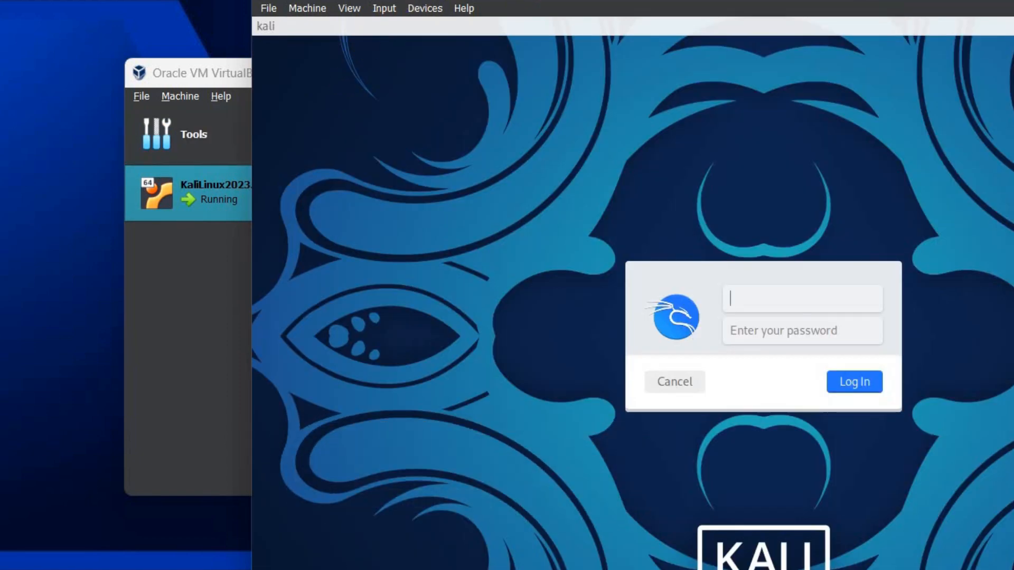
- Log in at the Kali login screen with the new user's username and password
text(anwar)
key(Tab)
text(kali)
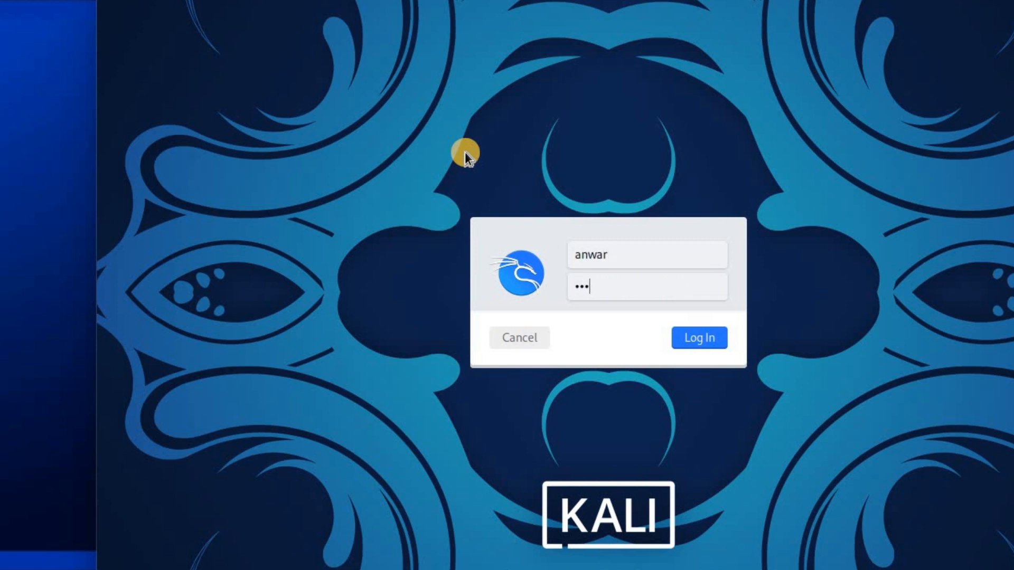
click(691, 339)
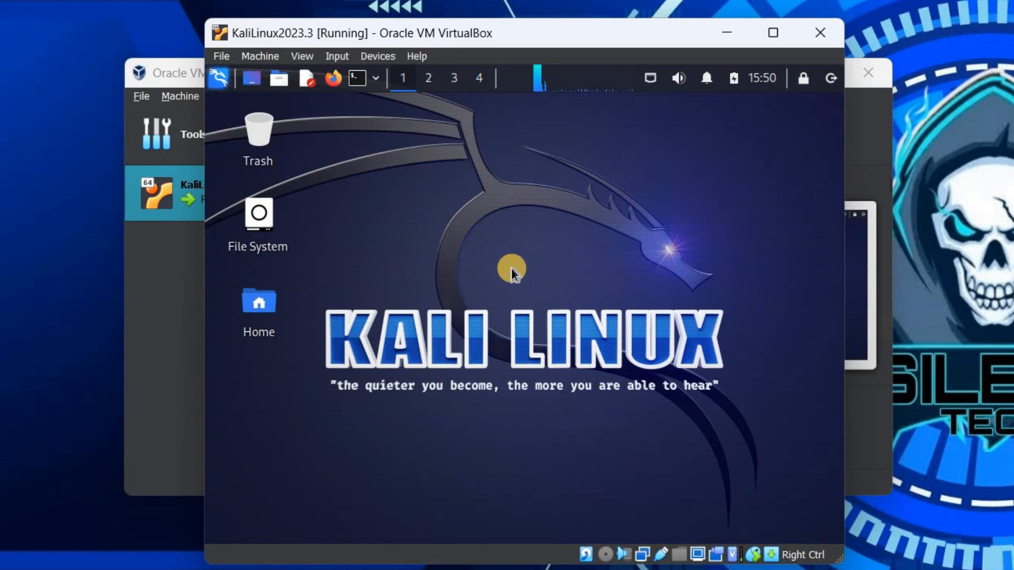
- Switch the KaliLinux2023.3 VM to full-screen mode from the View menu
click(305, 53)
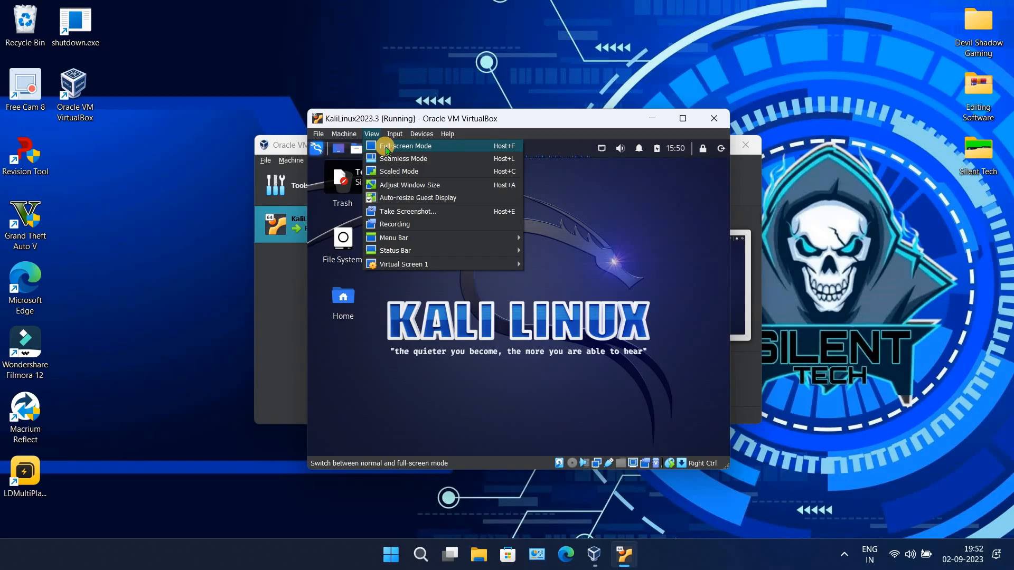
click(389, 148)
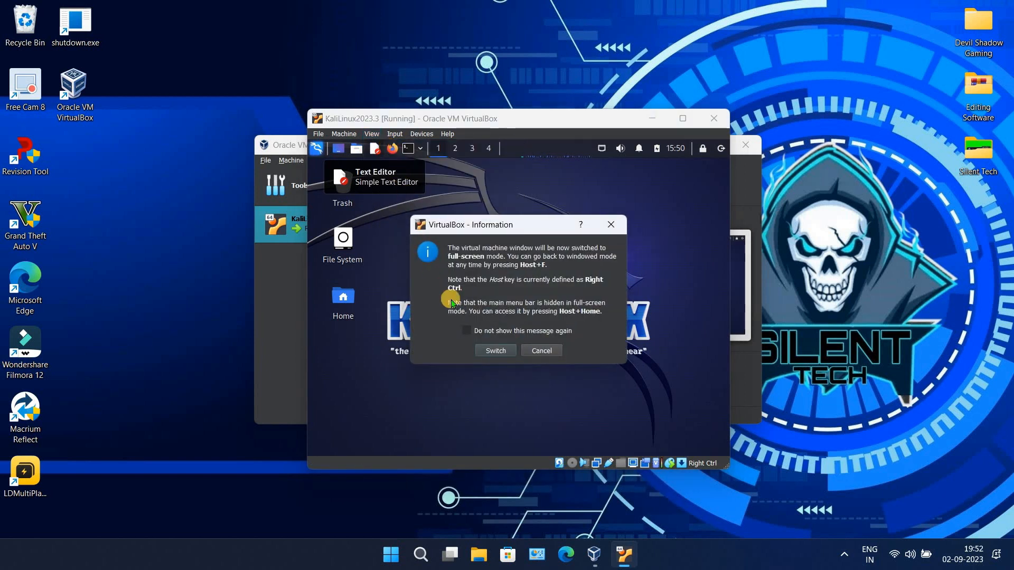
click(491, 352)
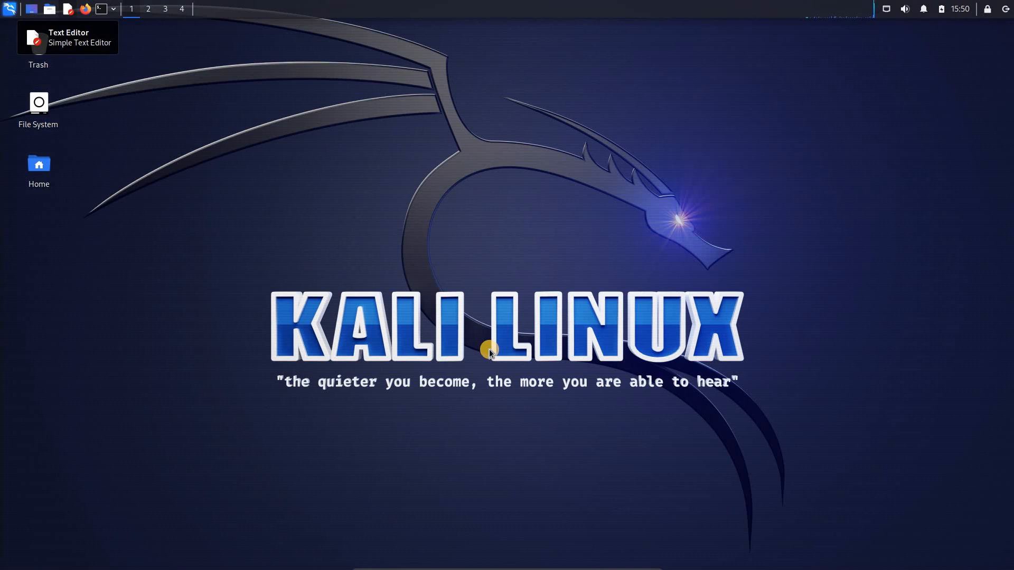